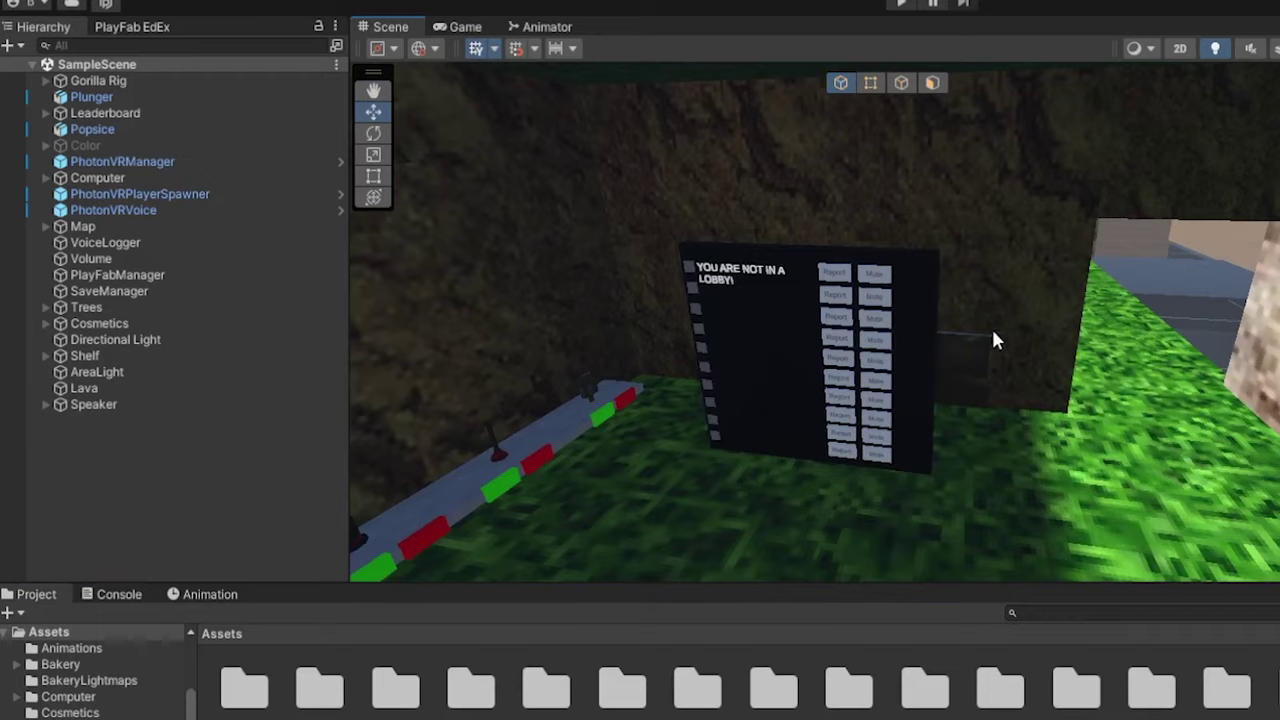
# Examine the map1, tunnel and map2 objects and how they connect, selecting each one in turn
pyautogui.moveTo(1025, 357); pyautogui.dragTo(1270, 390, button='right')
pyautogui.moveTo(985, 360); pyautogui.dragTo(973, 361, button='right')
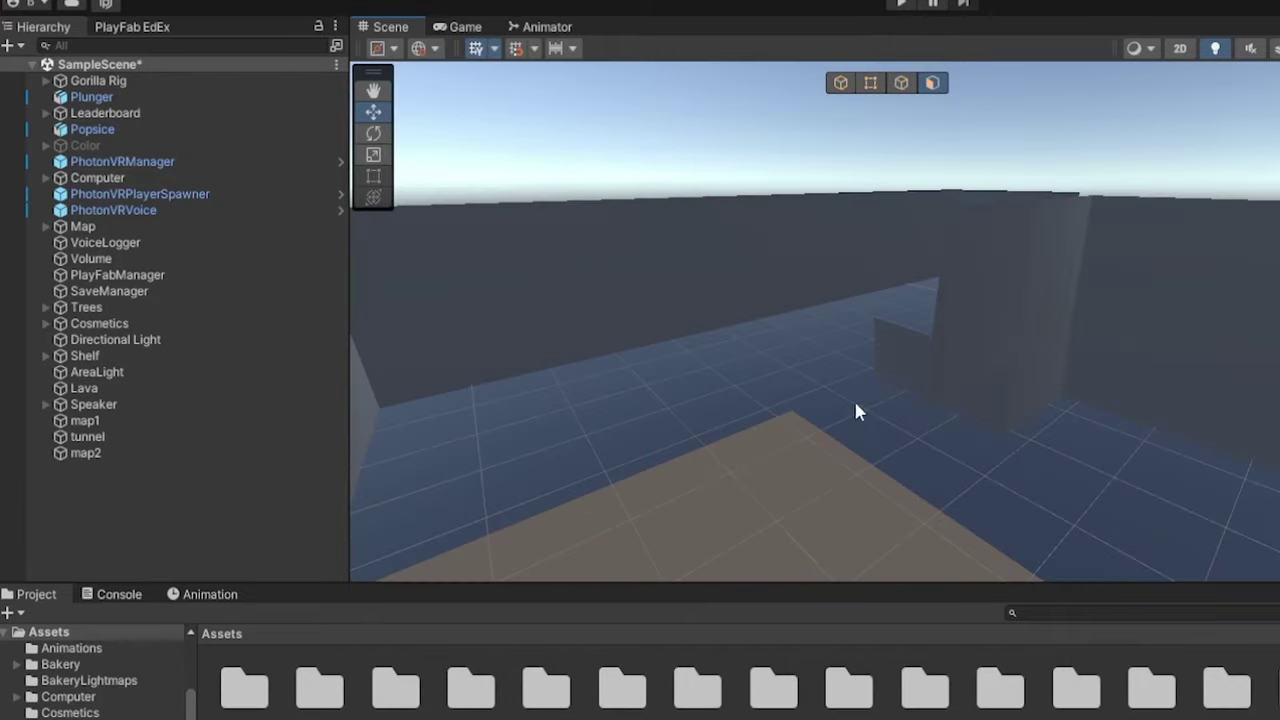
pyautogui.moveTo(857, 411); pyautogui.dragTo(938, 405, button='right')
pyautogui.click(938, 405)
pyautogui.moveTo(938, 405); pyautogui.dragTo(940, 422, button='right')
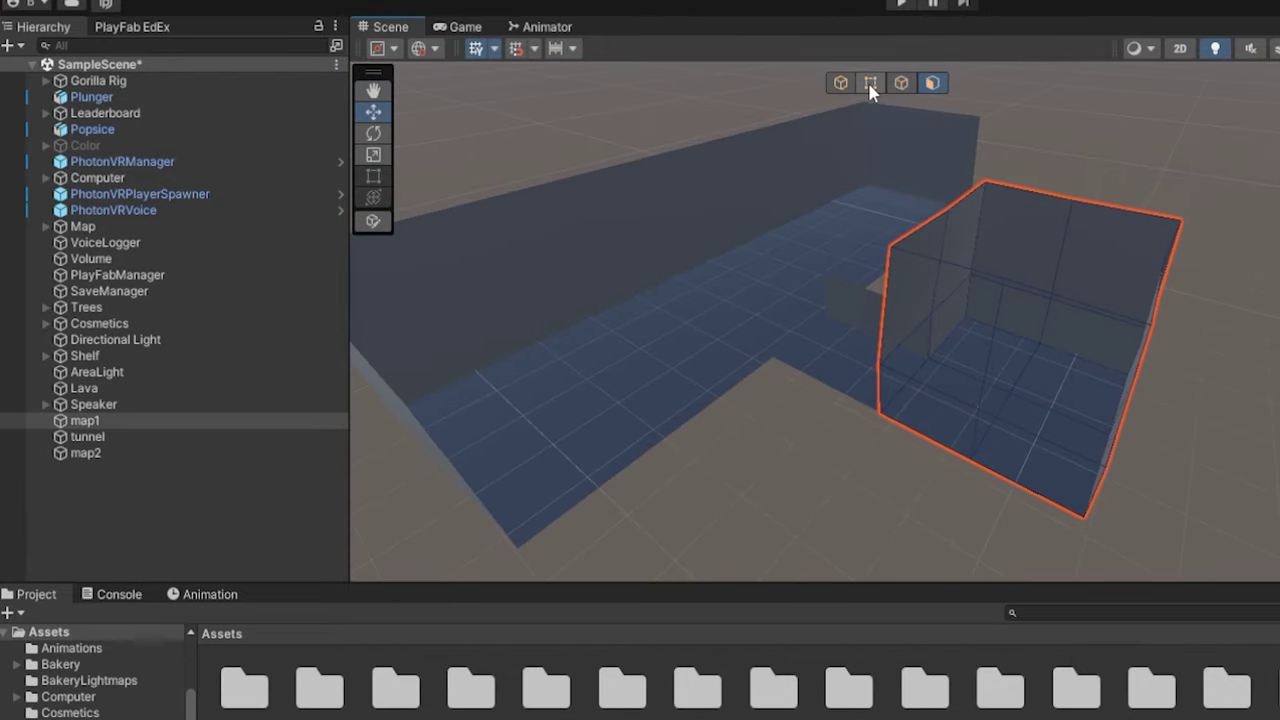
pyautogui.click(838, 86)
pyautogui.moveTo(1040, 262); pyautogui.dragTo(900, 285, button='right')
pyautogui.click(148, 438)
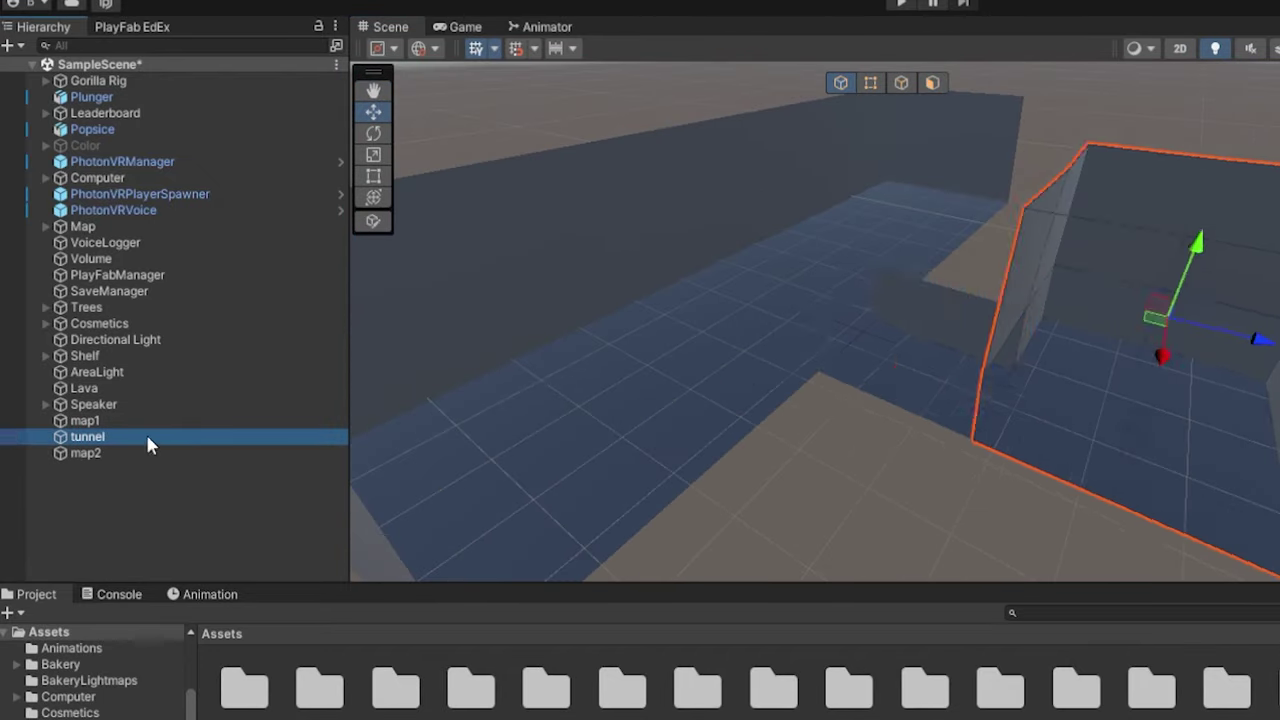
pyautogui.moveTo(752, 366); pyautogui.dragTo(775, 370, button='right')
pyautogui.moveTo(945, 334); pyautogui.dragTo(915, 340, button='right')
pyautogui.click(150, 453)
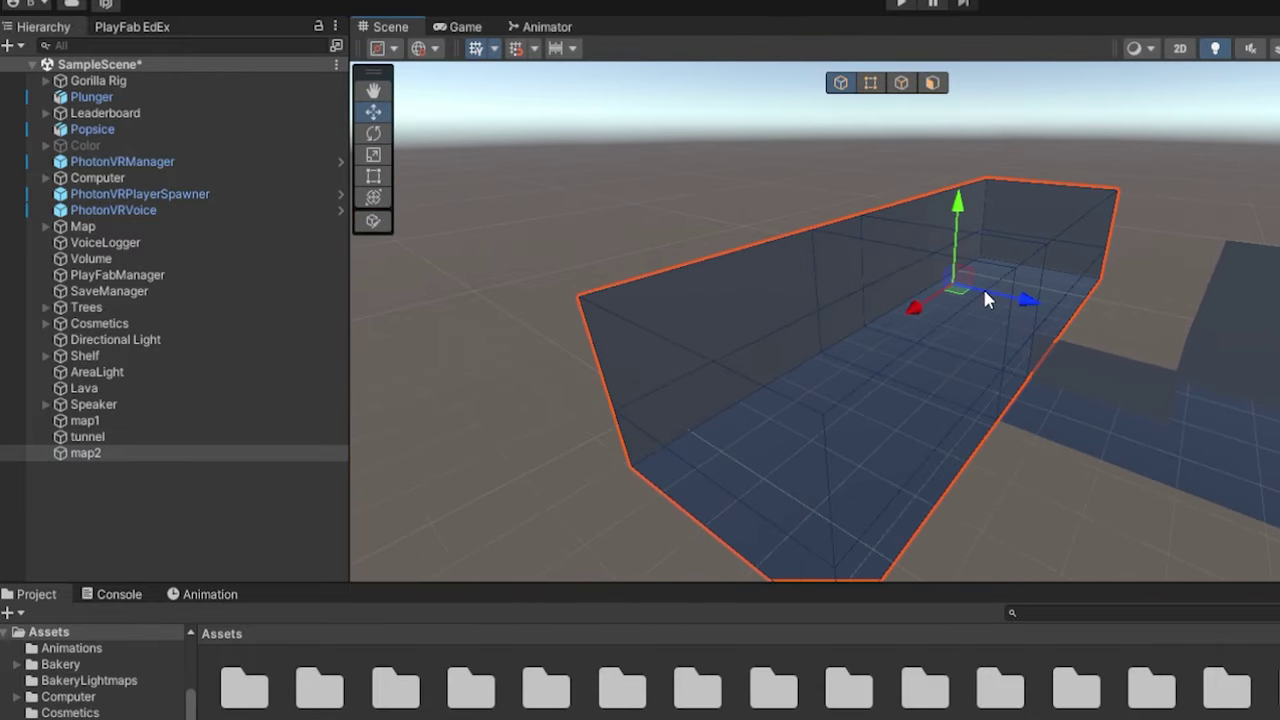
pyautogui.moveTo(986, 294); pyautogui.dragTo(1105, 440, button='right')
pyautogui.click(1100, 452)
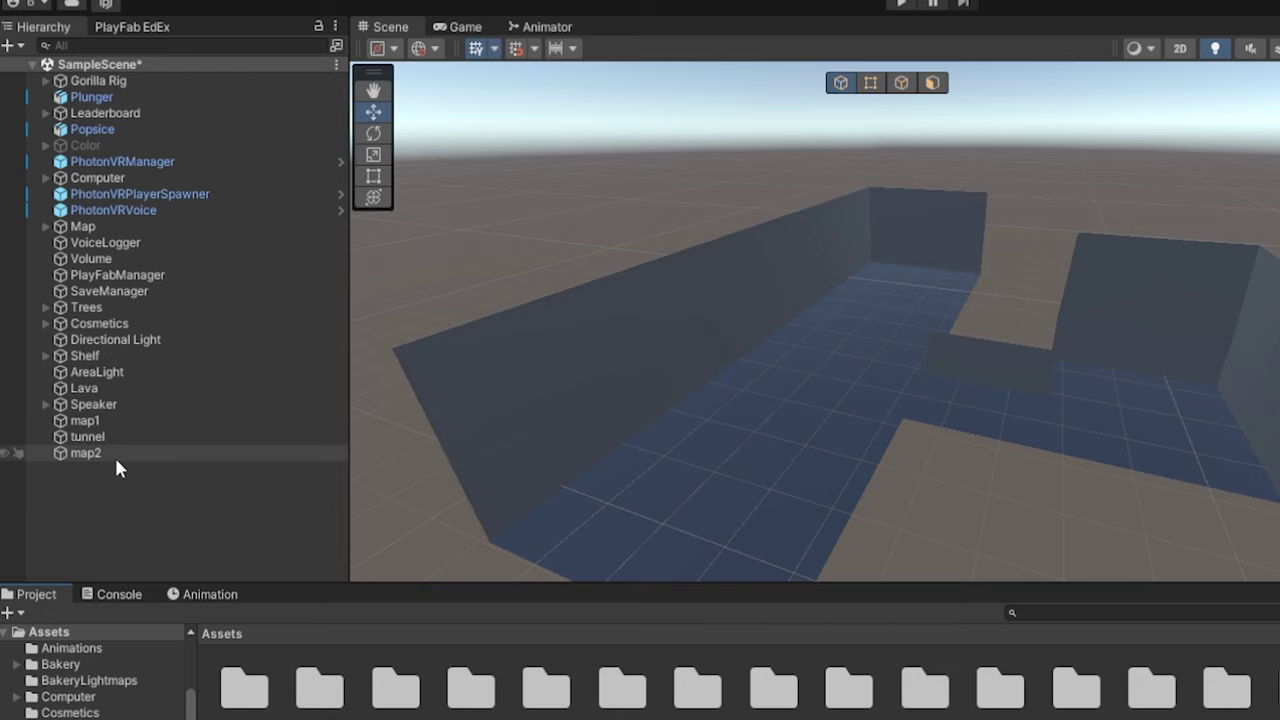
# Create an empty game object at the scene root and name it MapLoaders
pyautogui.rightClick(90, 486)
pyautogui.click(10, 46)
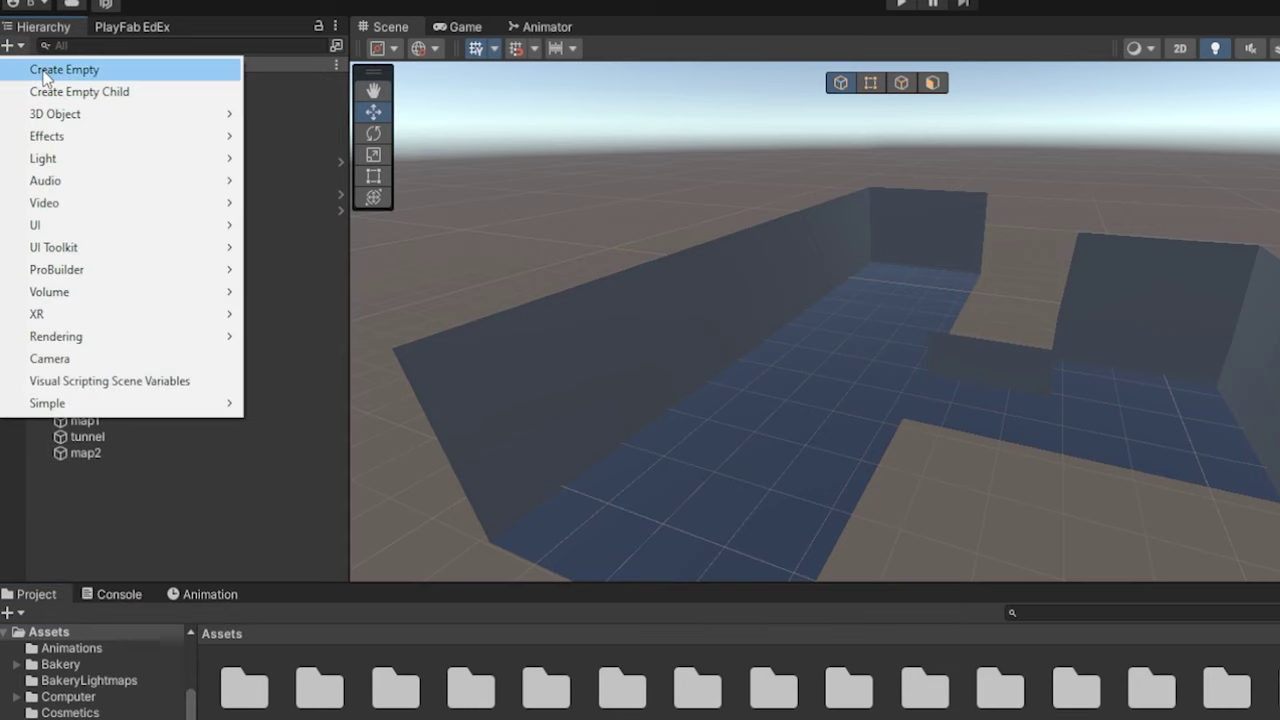
pyautogui.click(45, 72)
pyautogui.write('MapL')
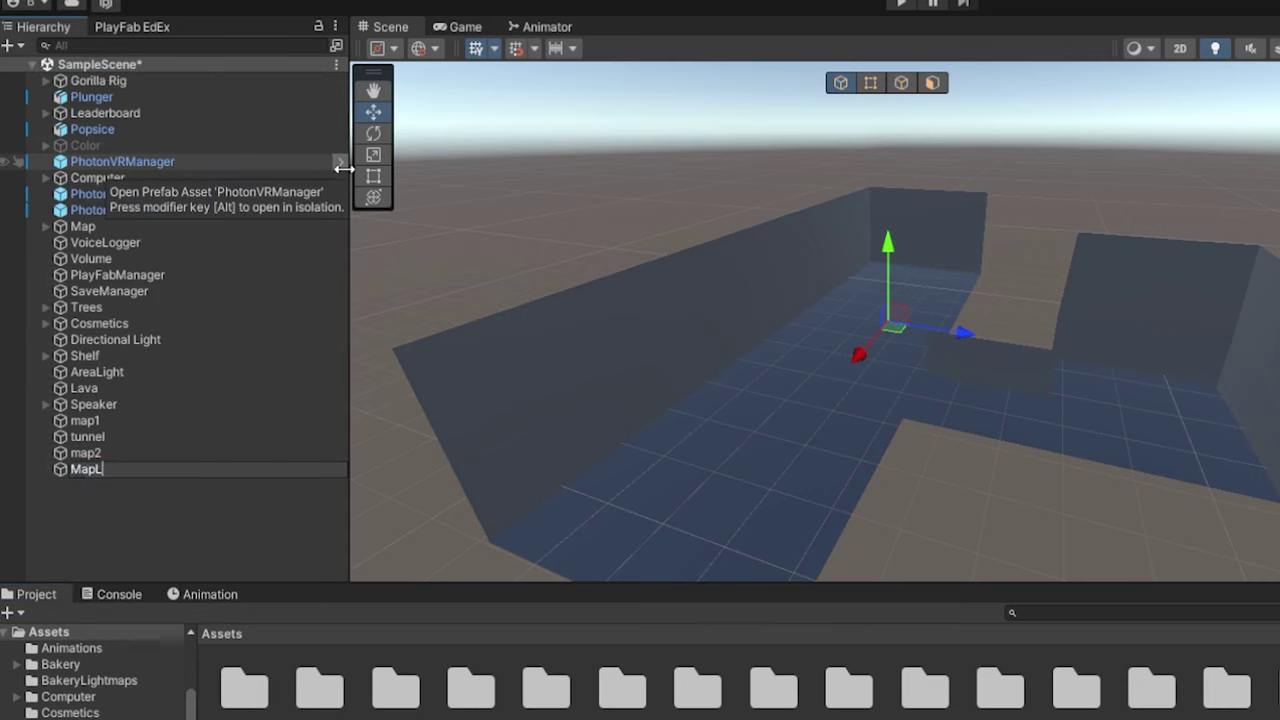
pyautogui.write('oaders')
pyautogui.press('Return')
# Add a cube as a child of MapLoaders, fit it as a thin wall across the tunnel opening, and name it trigger1
pyautogui.rightClick(137, 469)
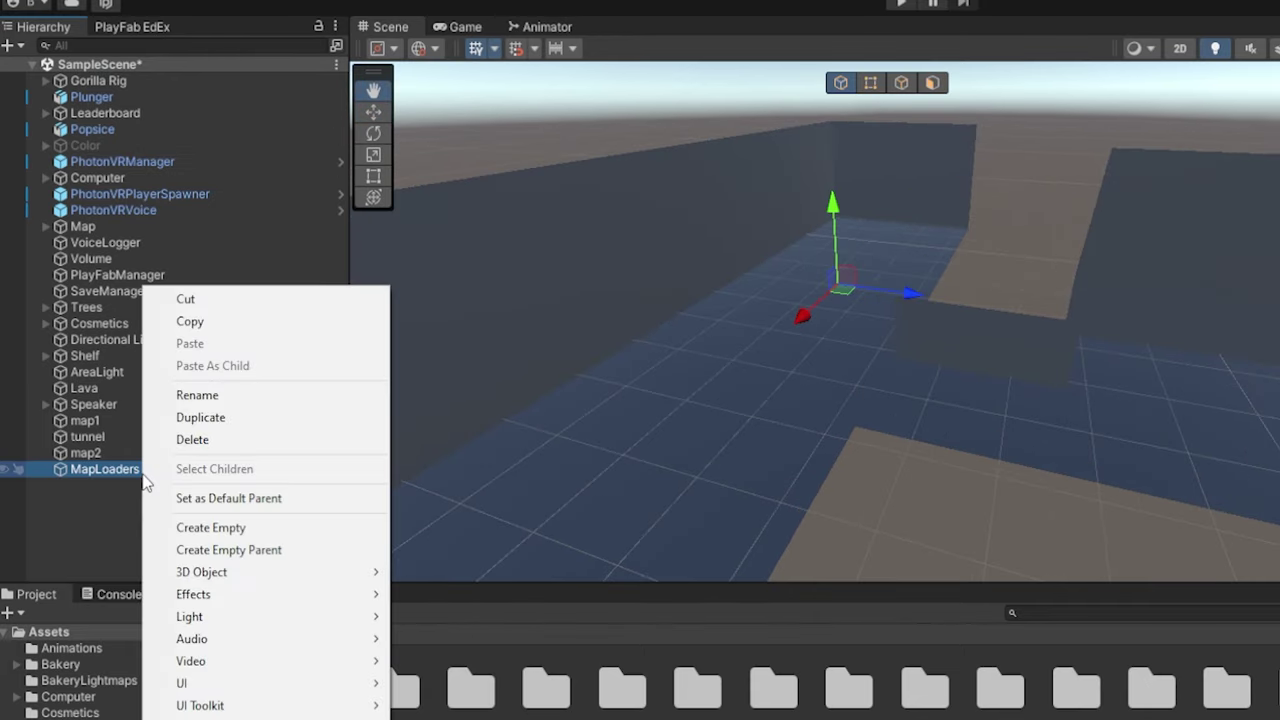
pyautogui.moveTo(251, 572)
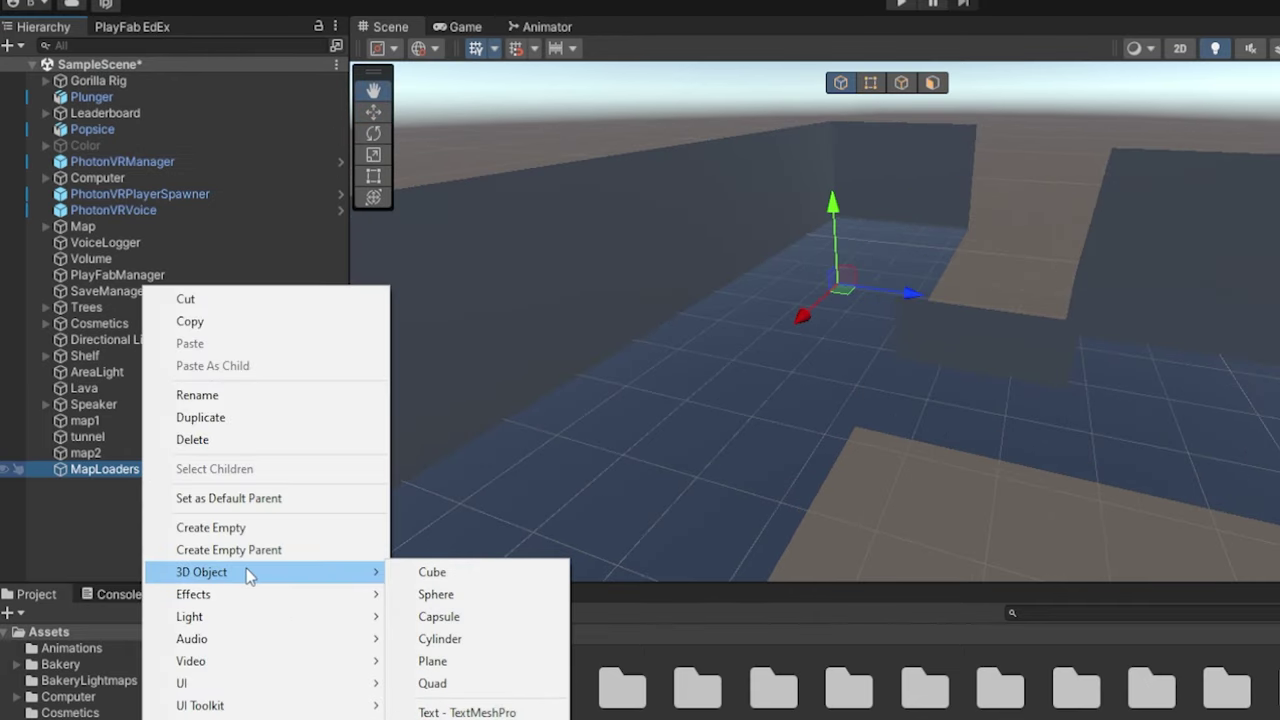
pyautogui.click(447, 573)
pyautogui.moveTo(835, 281); pyautogui.dragTo(502, 398, button='right')
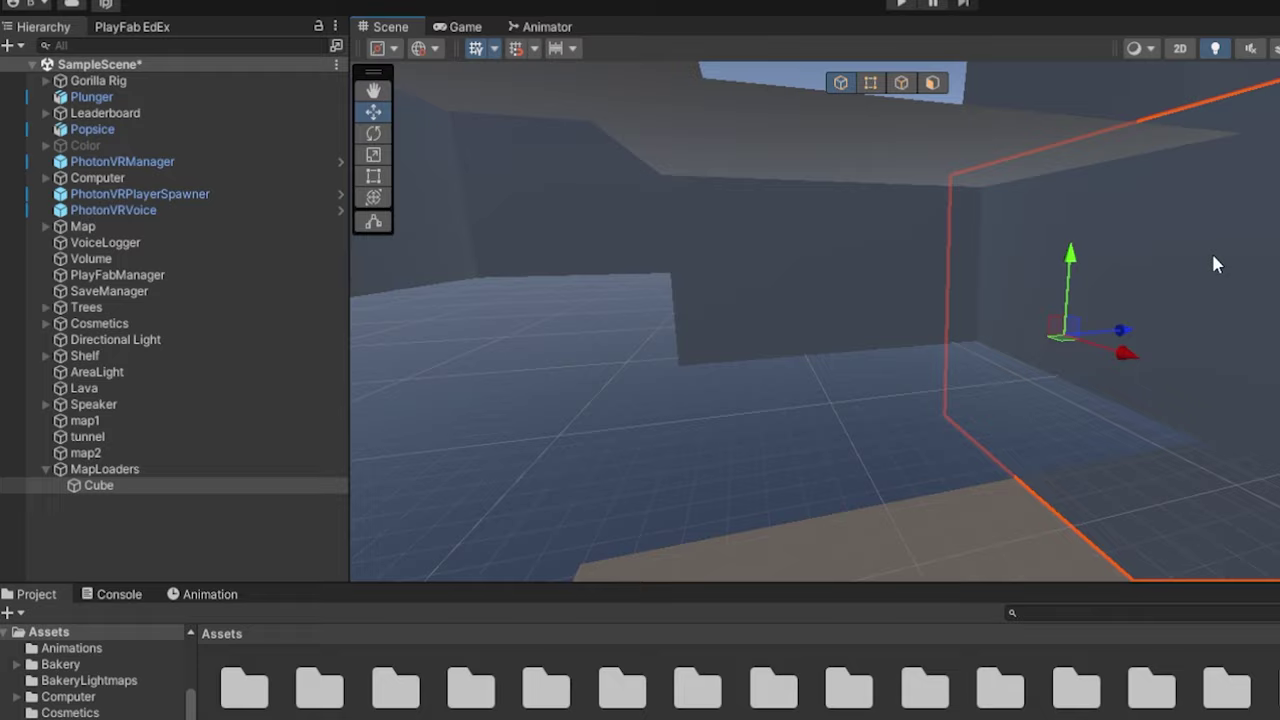
pyautogui.moveTo(1213, 256); pyautogui.dragTo(1247, 250, button='right')
pyautogui.moveTo(921, 371); pyautogui.dragTo(902, 347)
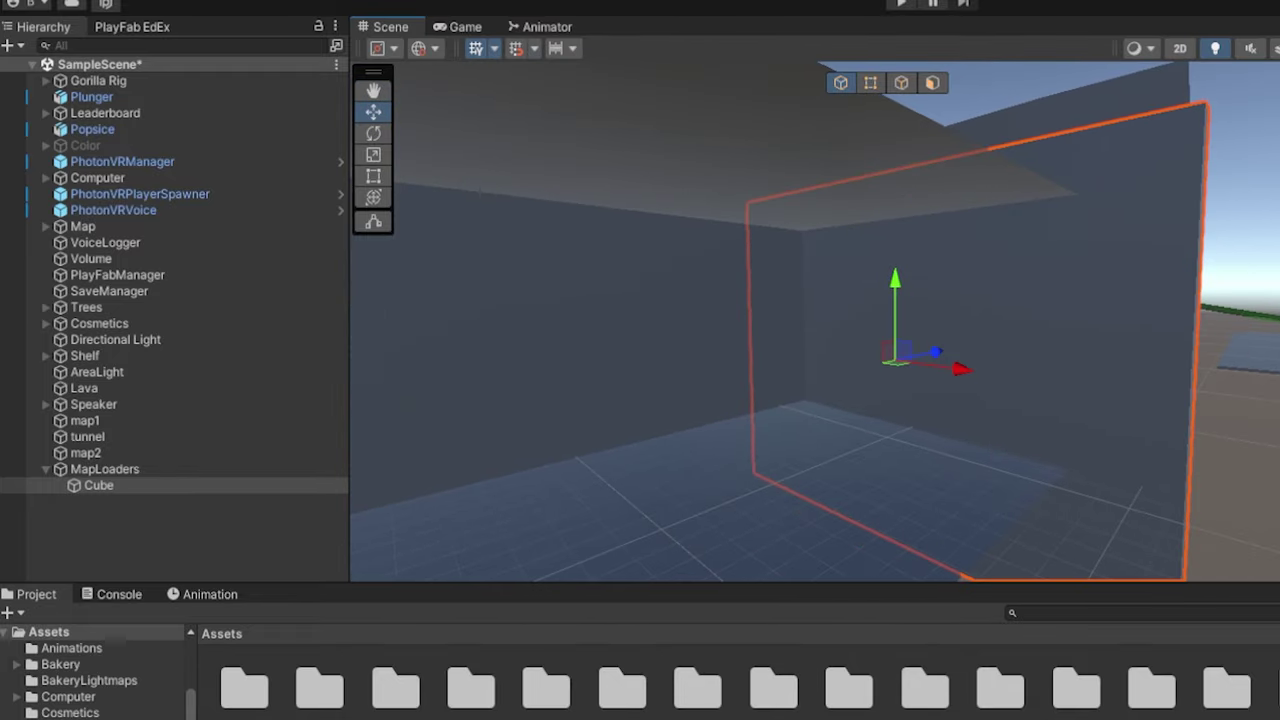
pyautogui.click(960, 21)
pyautogui.write('trigger1')
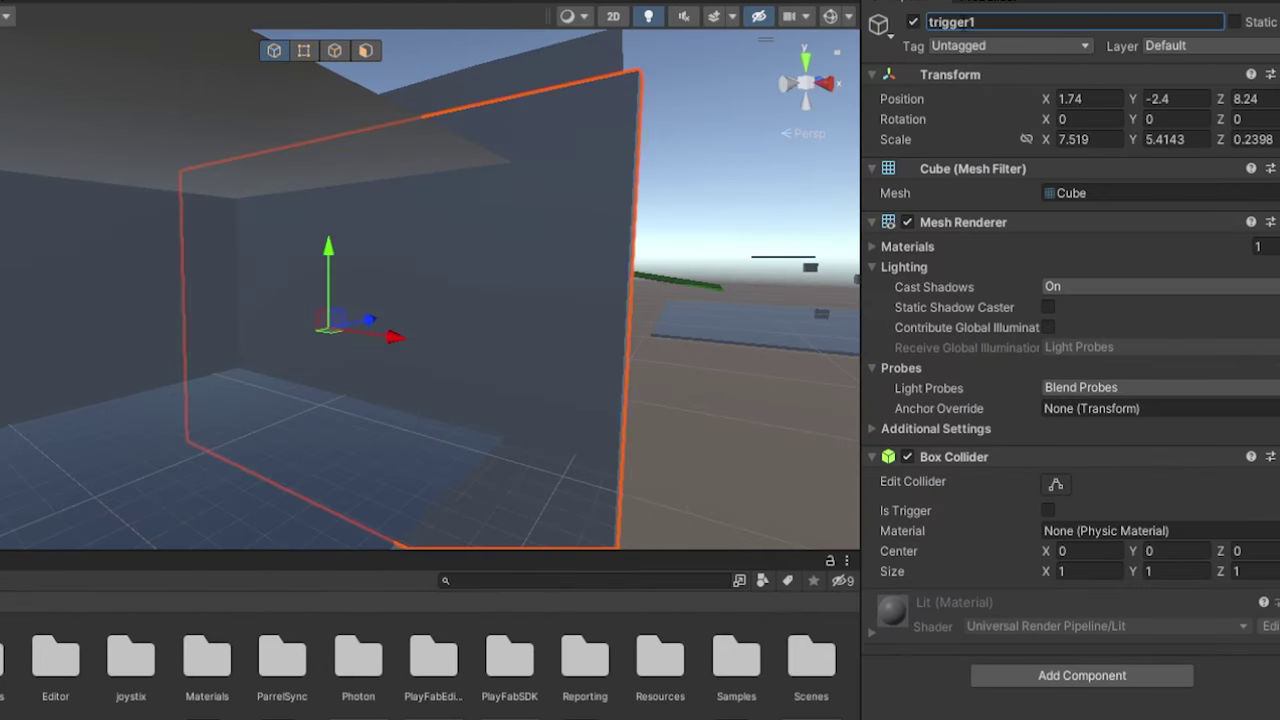
# Duplicate trigger1, move the copy along Z to the opposite end of the tunnel, and rename it trigger2
pyautogui.scroll(-5, 247, 394)
pyautogui.hotkey('ctrl', 'd')
pyautogui.moveTo(326, 260); pyautogui.dragTo(138, 352)
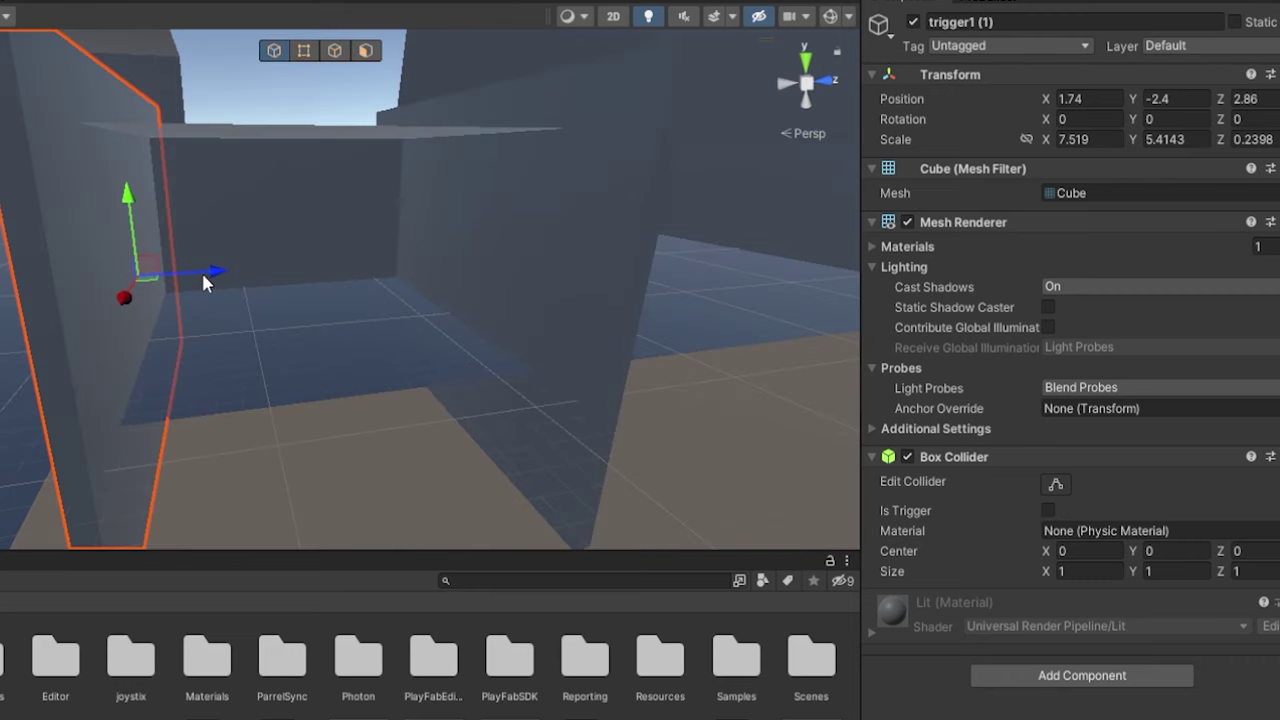
pyautogui.moveTo(203, 283); pyautogui.dragTo(226, 281)
pyautogui.click(1012, 22)
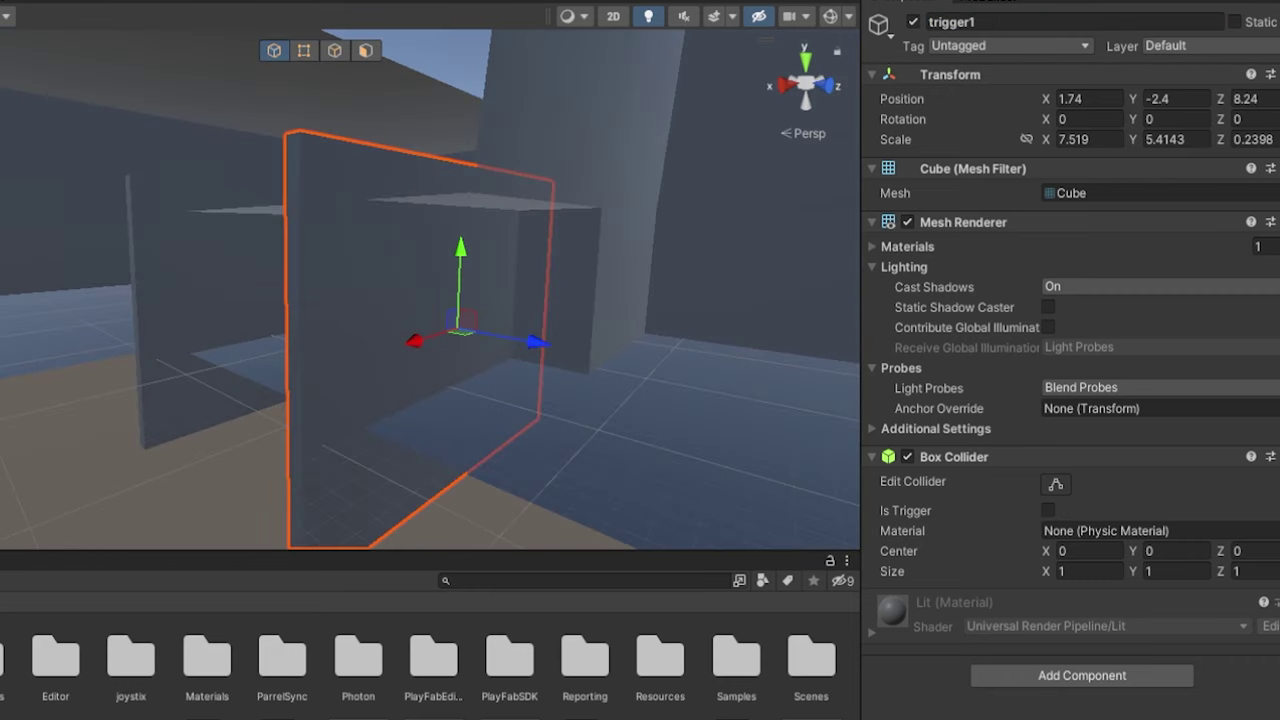
# Turn on Is Trigger in the Box Colliders of trigger1 and trigger2 together
pyautogui.keyDown('ctrl'); pyautogui.click(205, 320); pyautogui.keyUp('ctrl')
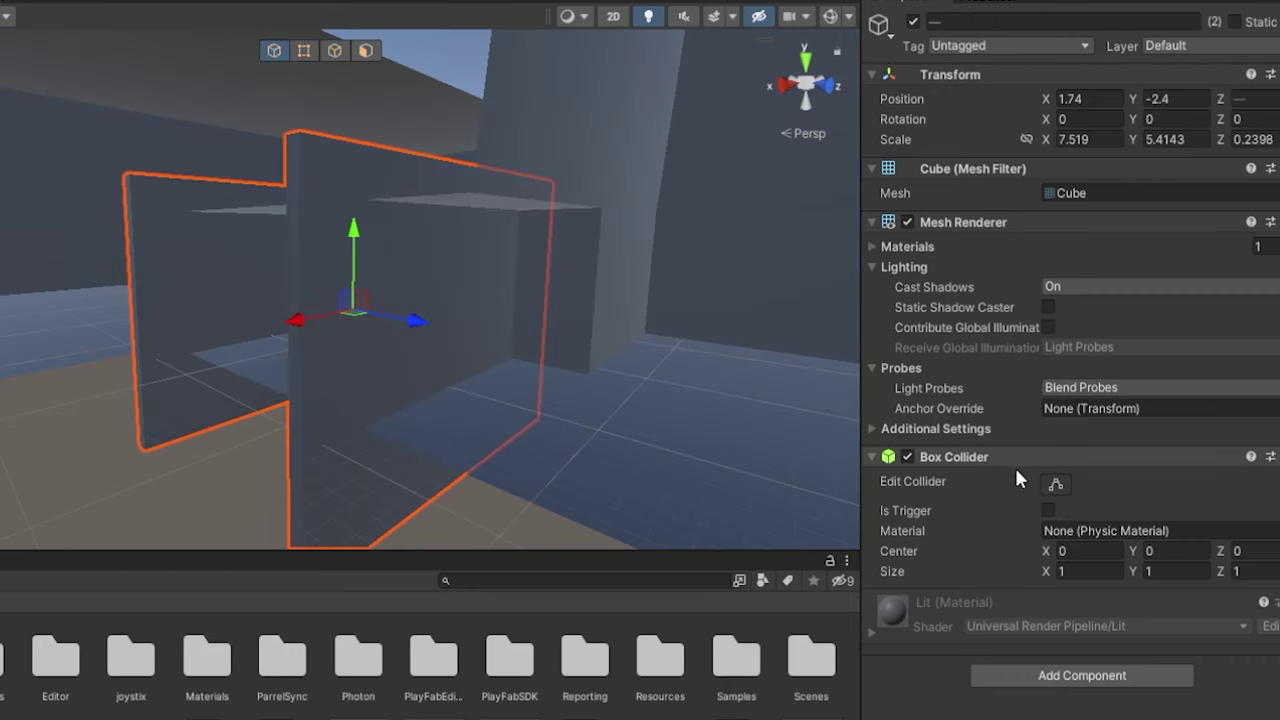
pyautogui.click(1049, 512)
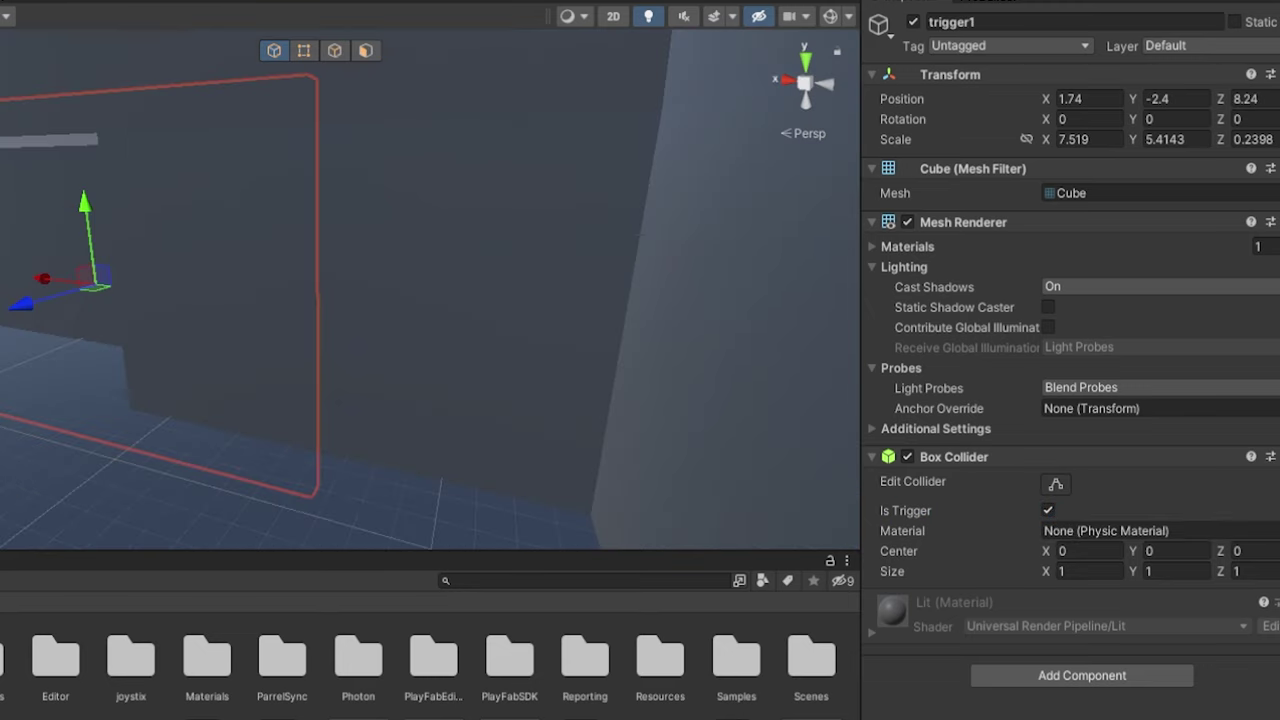
# Open the layer definitions and review the NonWalkable entry in User Layer 18 and the layers around it
pyautogui.click(1191, 46)
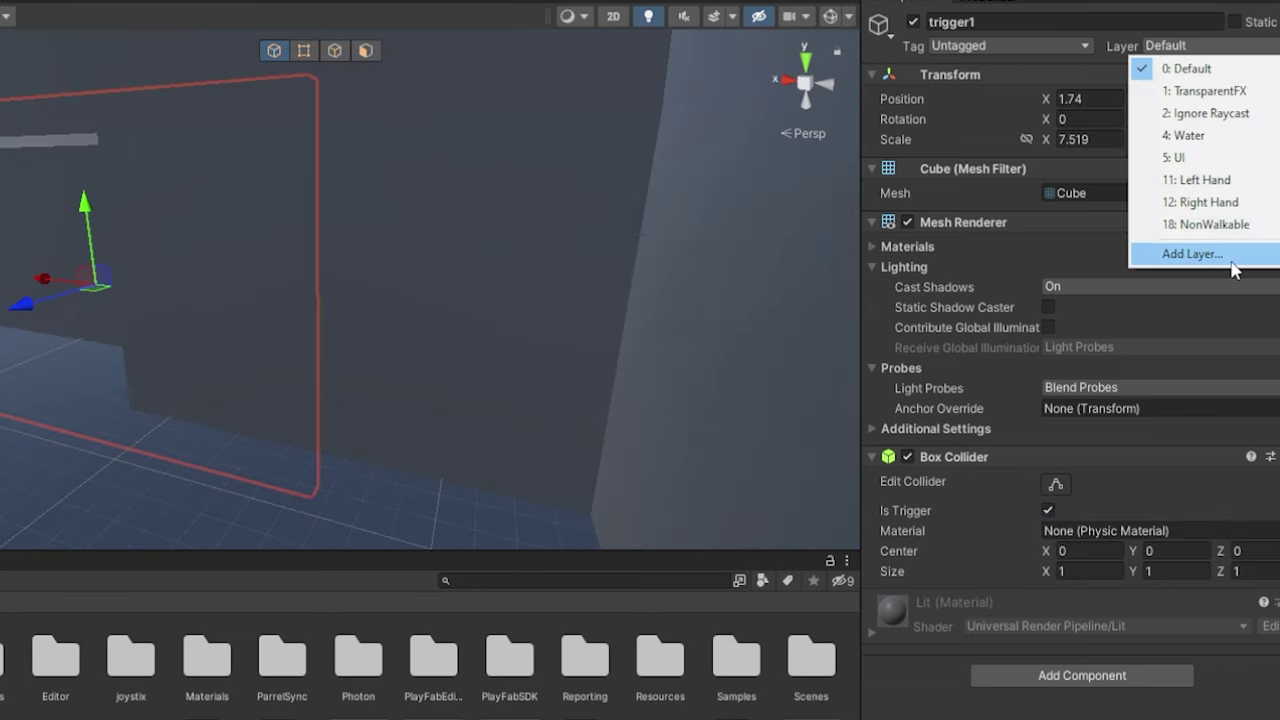
pyautogui.click(1192, 254)
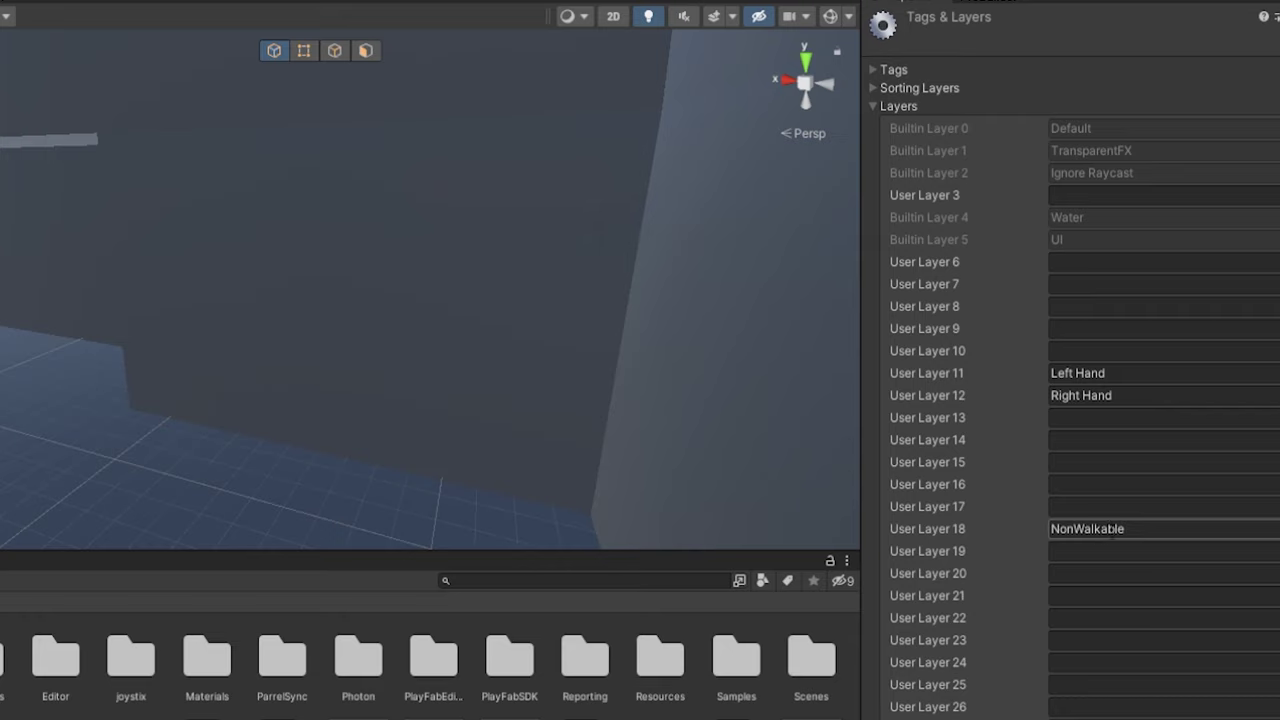
pyautogui.click(1113, 531)
pyautogui.press('Tab')
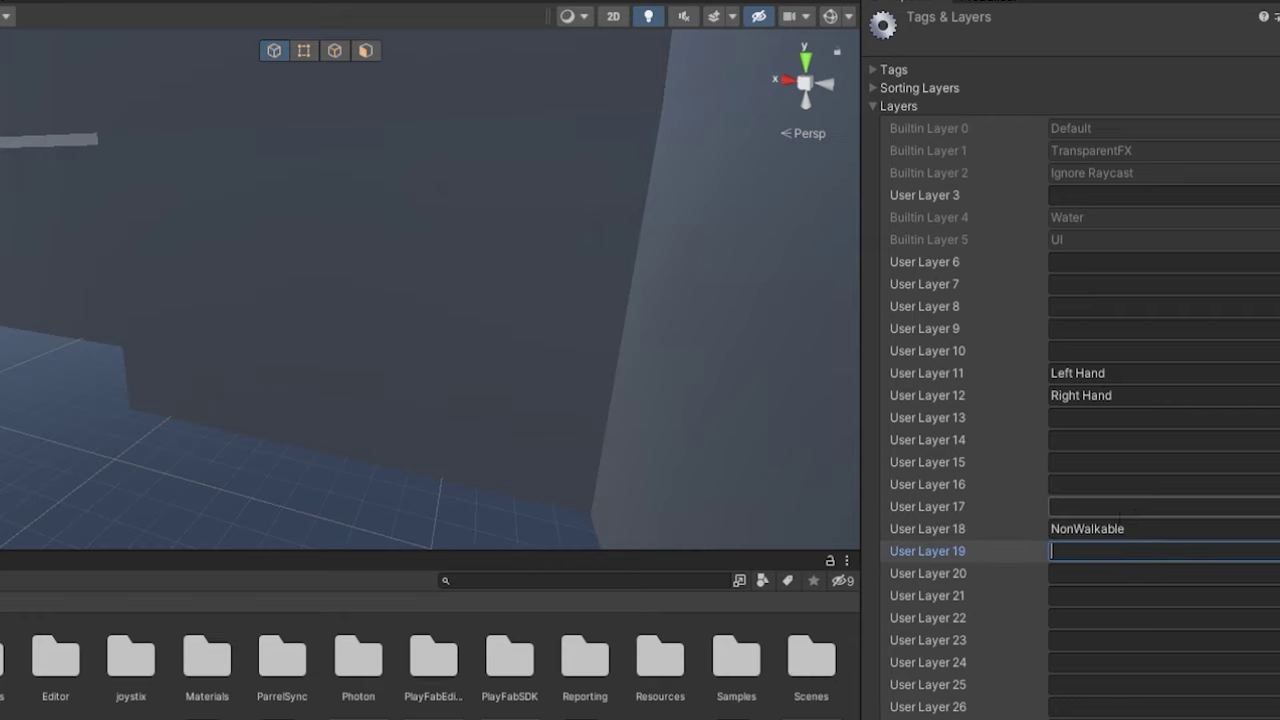
pyautogui.click(1113, 529)
pyautogui.click(1113, 507)
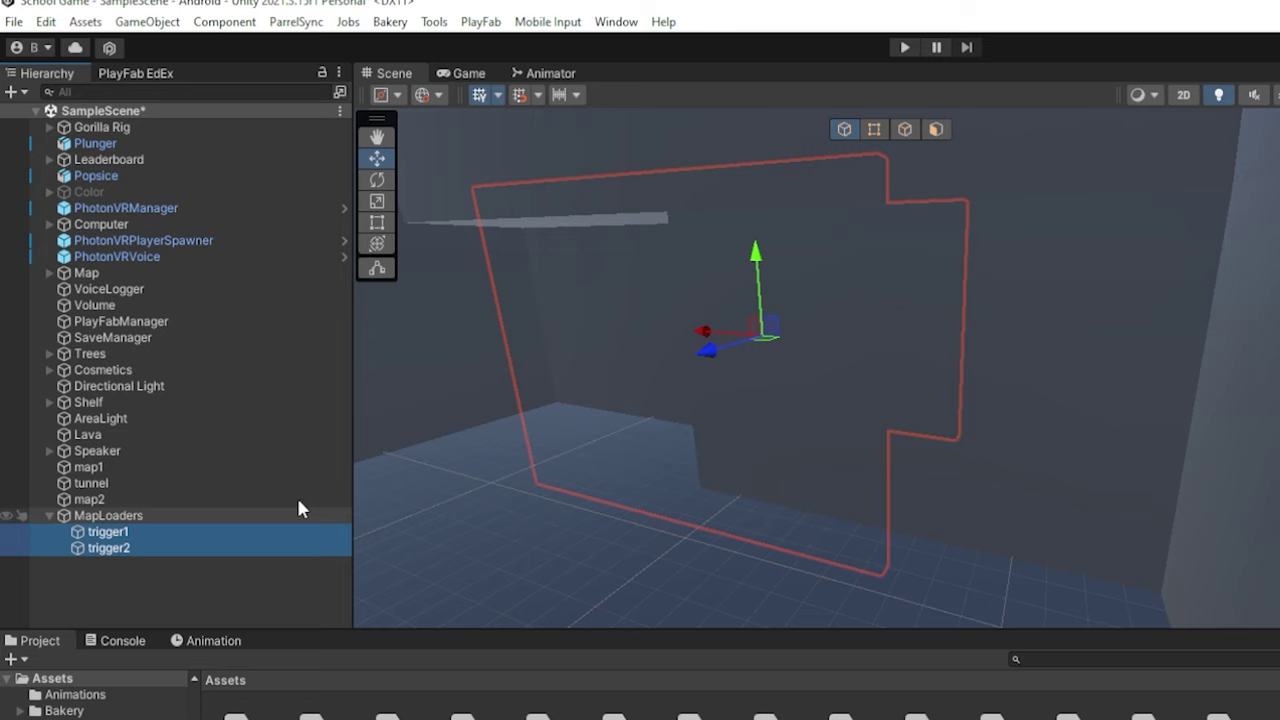
# Assign trigger1 and trigger2 to the NonWalkable layer and clear the selection
pyautogui.click(1160, 60)
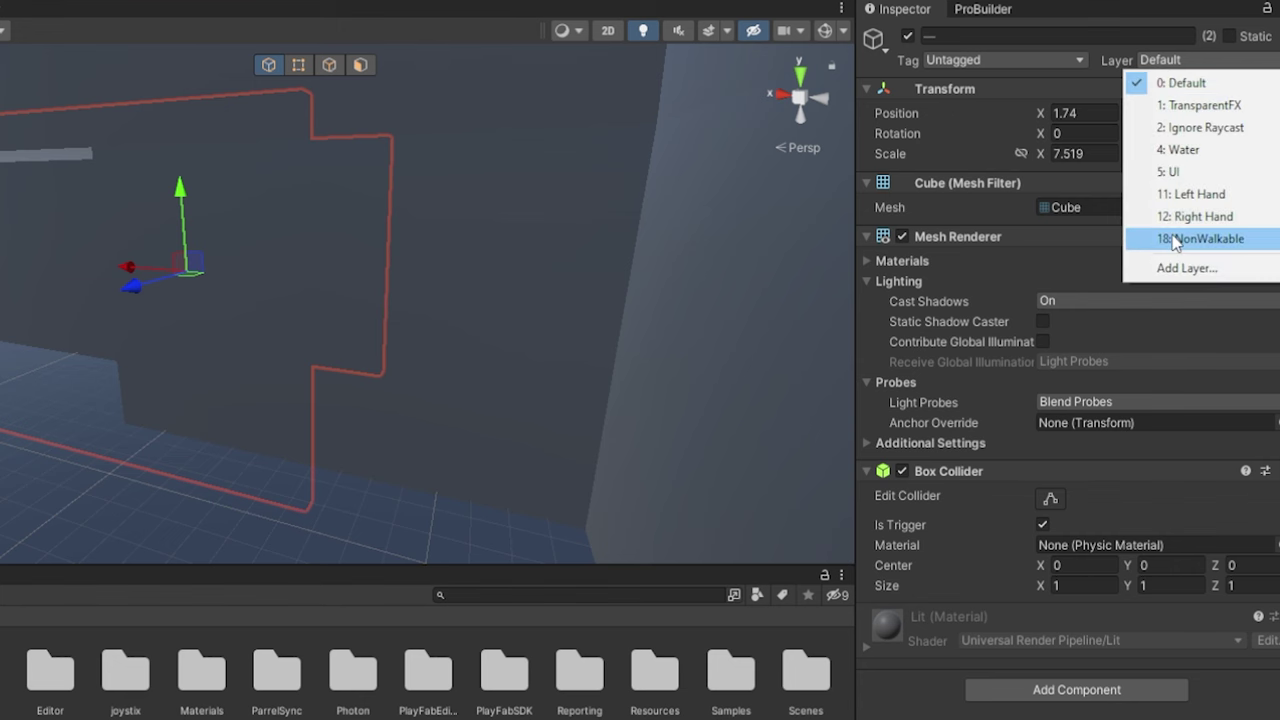
pyautogui.click(1176, 239)
pyautogui.hotkey('shift', 'd')
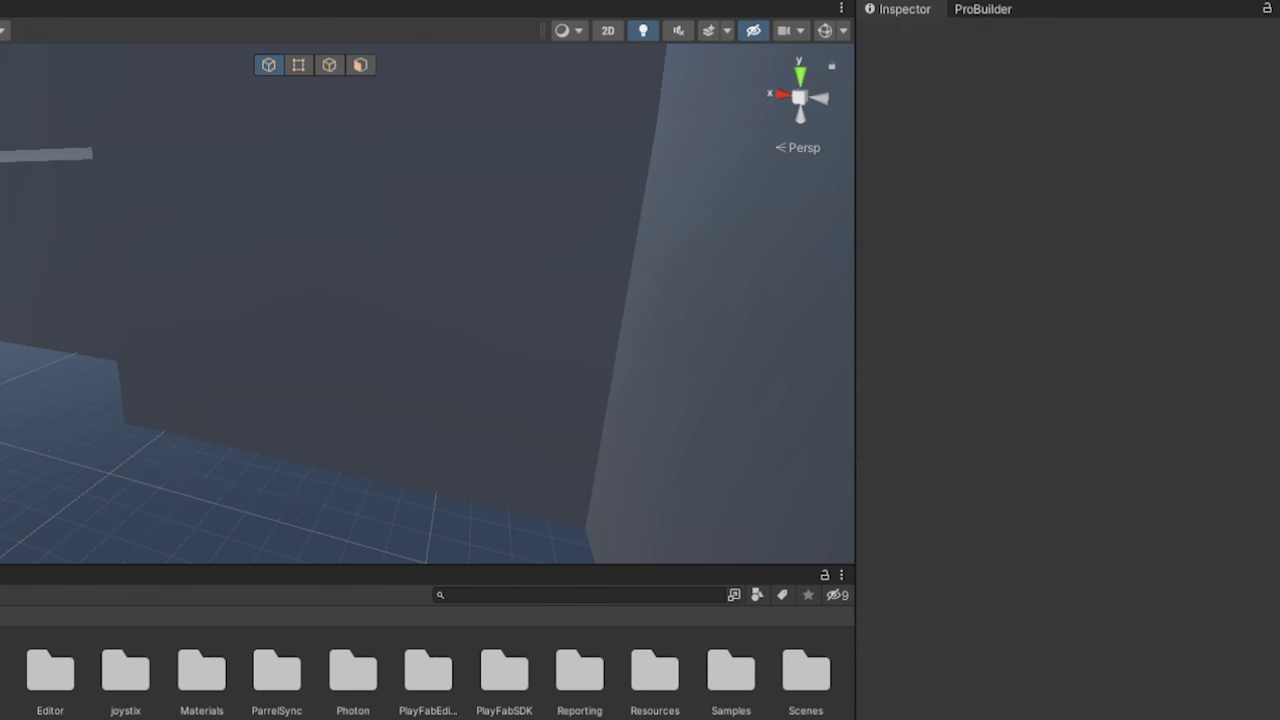
# Open the Project Settings
pyautogui.click(42, 12)
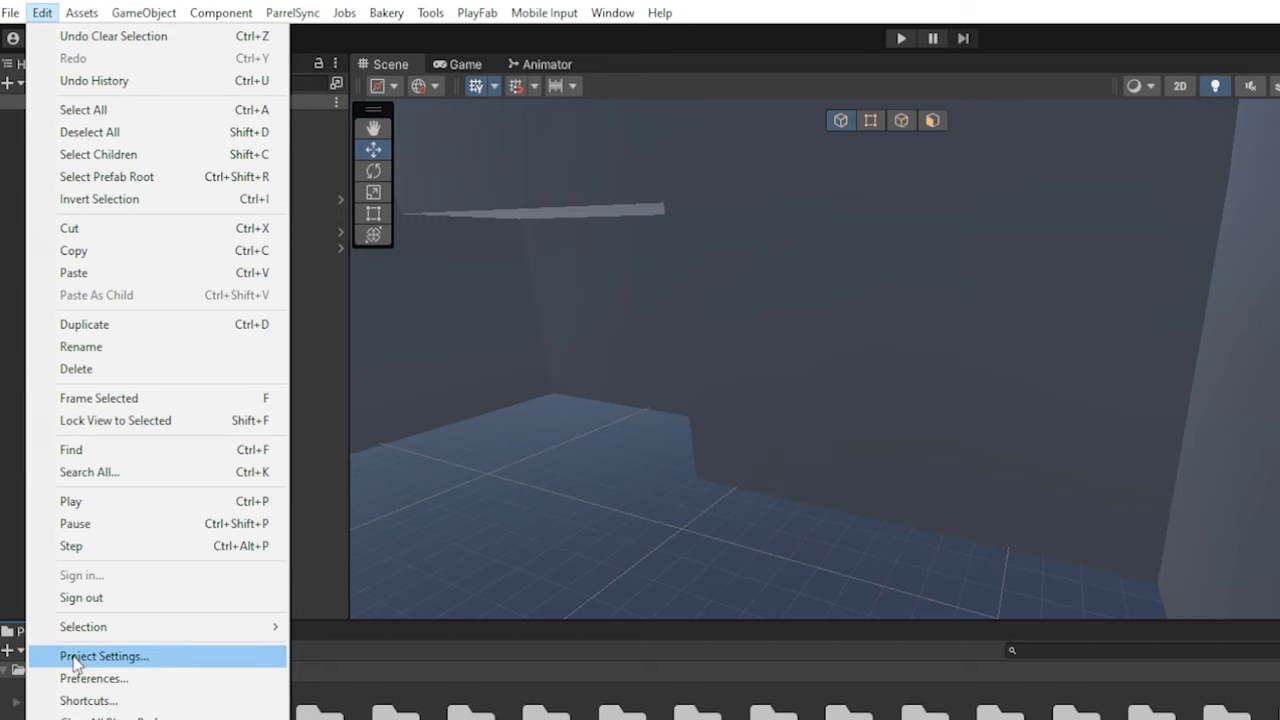
pyautogui.click(75, 658)
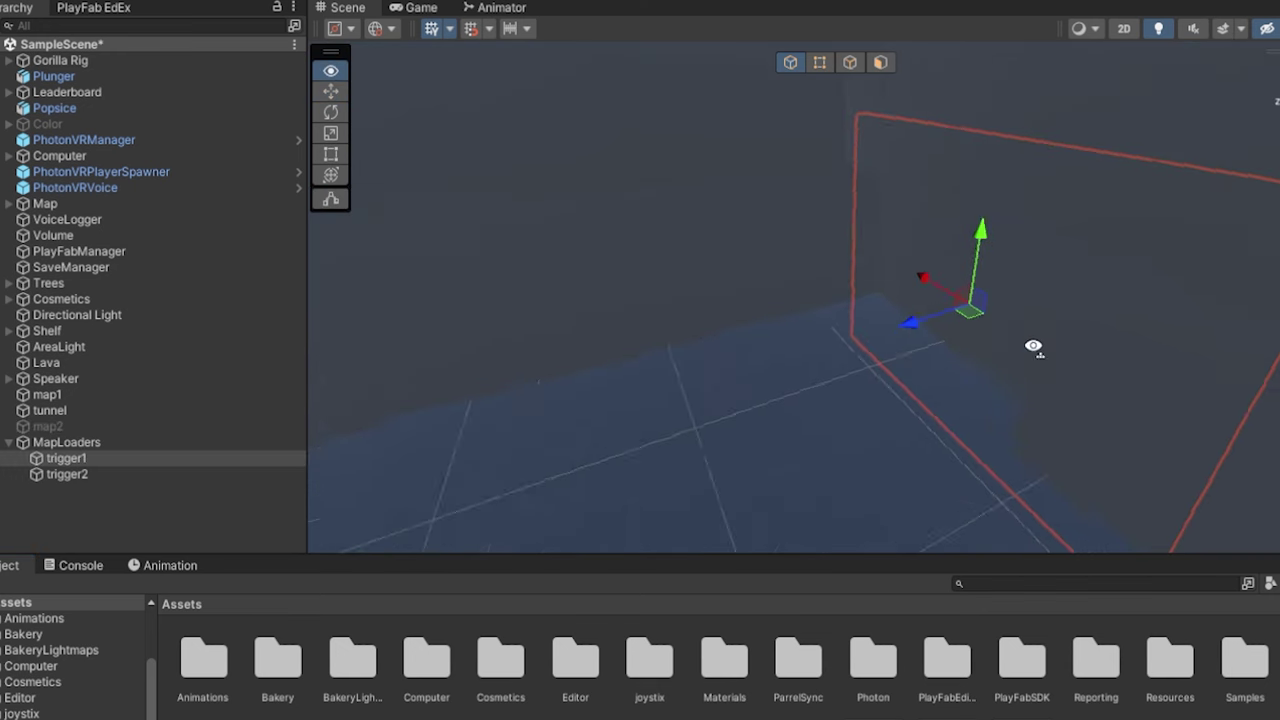
# Examine the placement of trigger1 at the tunnel entrance from several angles
pyautogui.moveTo(1034, 346); pyautogui.dragTo(868, 338, button='right')
pyautogui.moveTo(845, 349); pyautogui.dragTo(695, 354)
pyautogui.moveTo(735, 357); pyautogui.dragTo(759, 359, button='right')
pyautogui.moveTo(759, 359)
pyautogui.keyDown('alt'); pyautogui.mouseDown()
pyautogui.moveTo(820, 332)
pyautogui.moveTo(767, 349)
pyautogui.mouseUp(); pyautogui.keyUp('alt')
pyautogui.moveTo(767, 349)
pyautogui.mouseDown(button='right')
pyautogui.moveTo(755, 379)
pyautogui.moveTo(752, 338)
pyautogui.mouseUp(button='right')
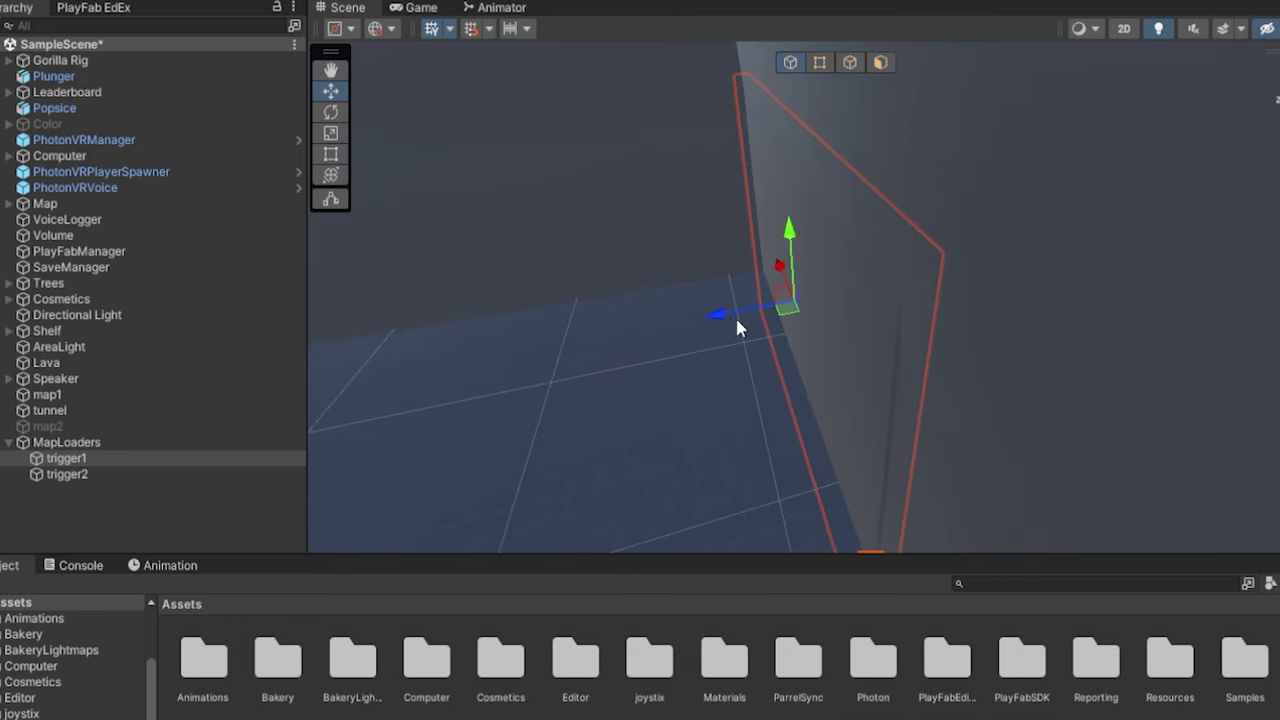
pyautogui.keyDown('alt'); pyautogui.moveTo(729, 315); pyautogui.dragTo(798, 328); pyautogui.keyUp('alt')
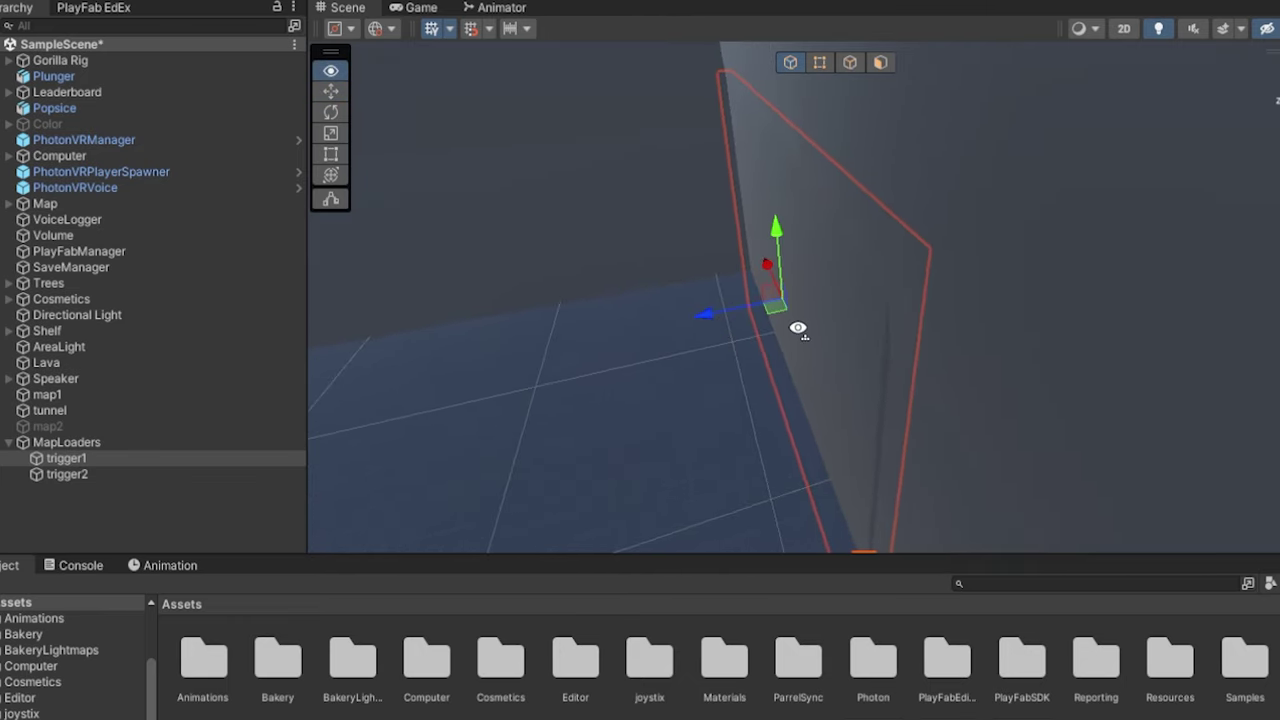
pyautogui.moveTo(798, 328); pyautogui.dragTo(775, 308, button='right')
# Move trigger2 along Z to sit beside trigger1, and place a duplicate named trigger3 toward the other tunnel end
pyautogui.click(877, 290)
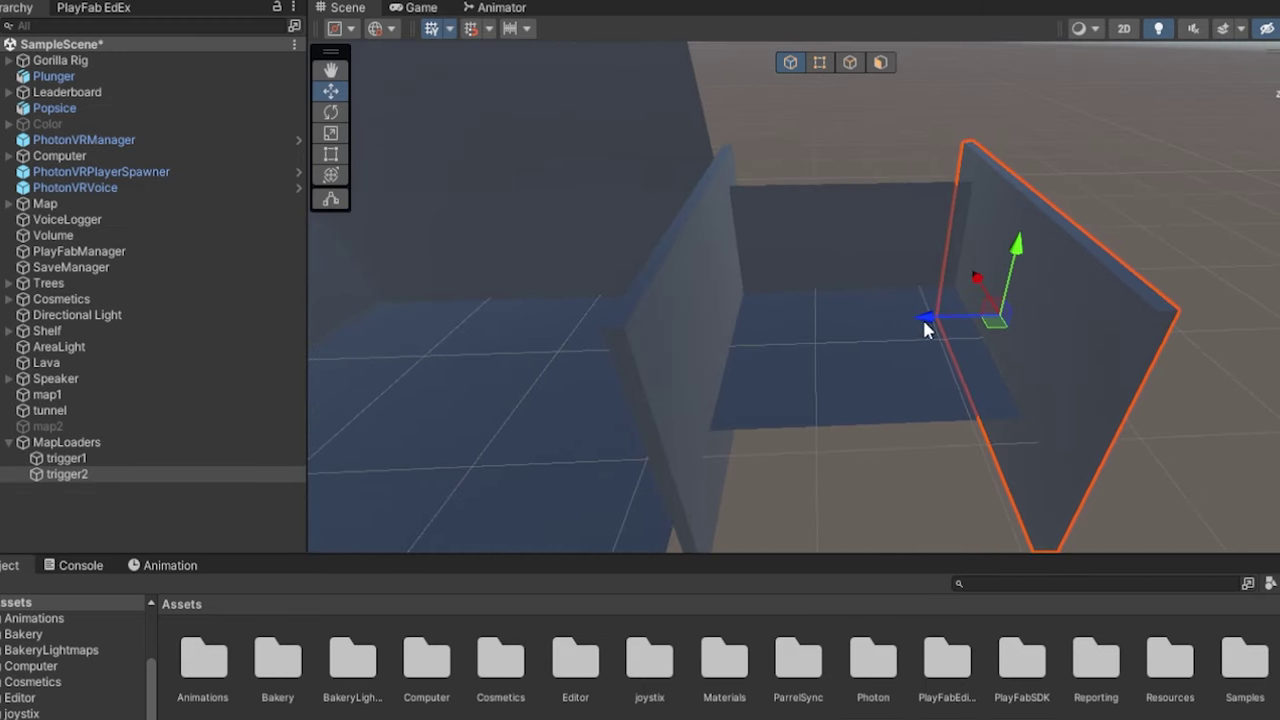
pyautogui.keyDown('alt'); pyautogui.moveTo(925, 330); pyautogui.dragTo(794, 335); pyautogui.keyUp('alt')
pyautogui.keyDown('alt'); pyautogui.moveTo(776, 338); pyautogui.dragTo(660, 350); pyautogui.keyUp('alt')
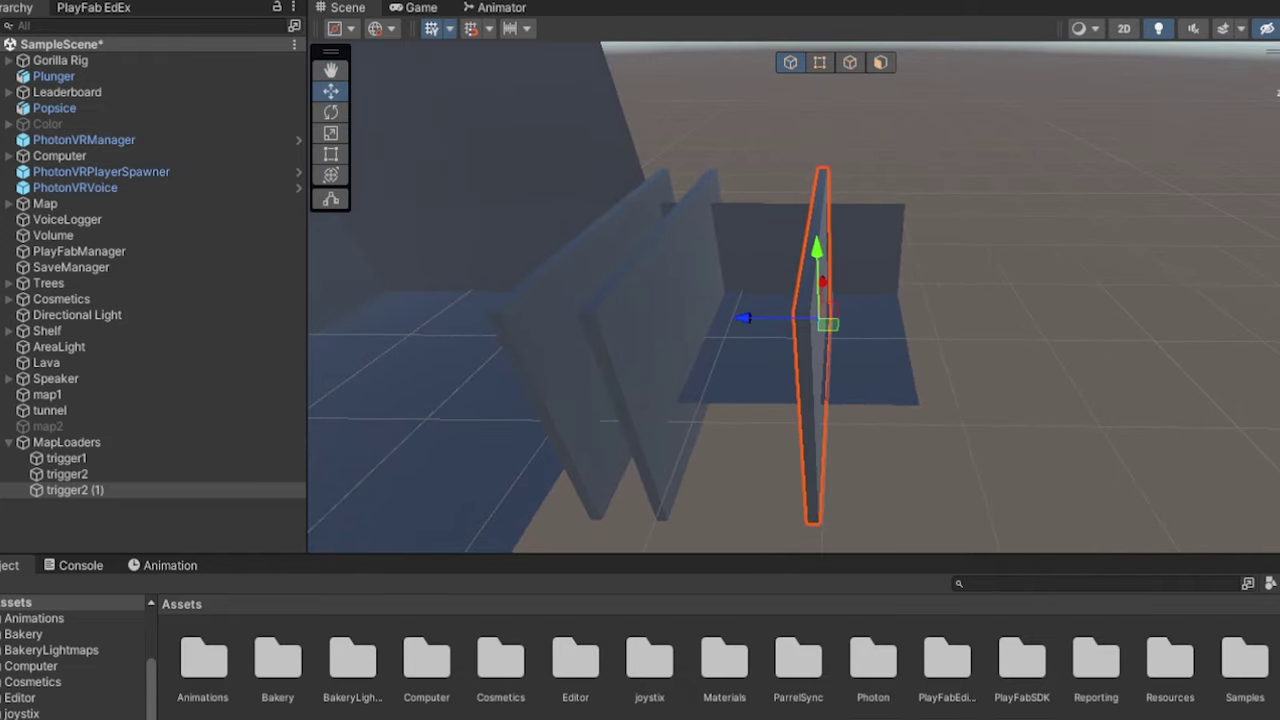
# Duplicate trigger3, move the copy along Z so two triggers stand at each tunnel end, and name it trigger4
pyautogui.hotkey('ctrl', 'd')
pyautogui.keyDown('alt'); pyautogui.moveTo(720, 330); pyautogui.dragTo(668, 330); pyautogui.keyUp('alt')
pyautogui.moveTo(667, 310); pyautogui.dragTo(701, 283)
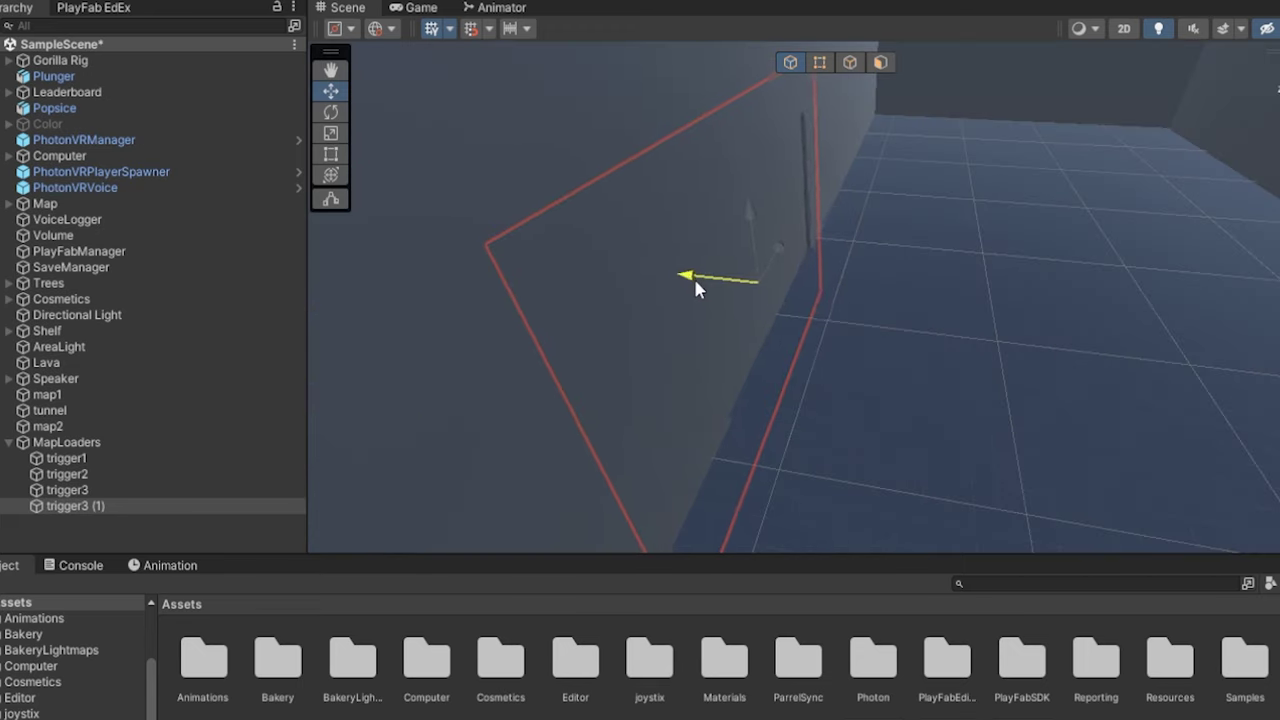
pyautogui.scroll(-5, 699, 278)
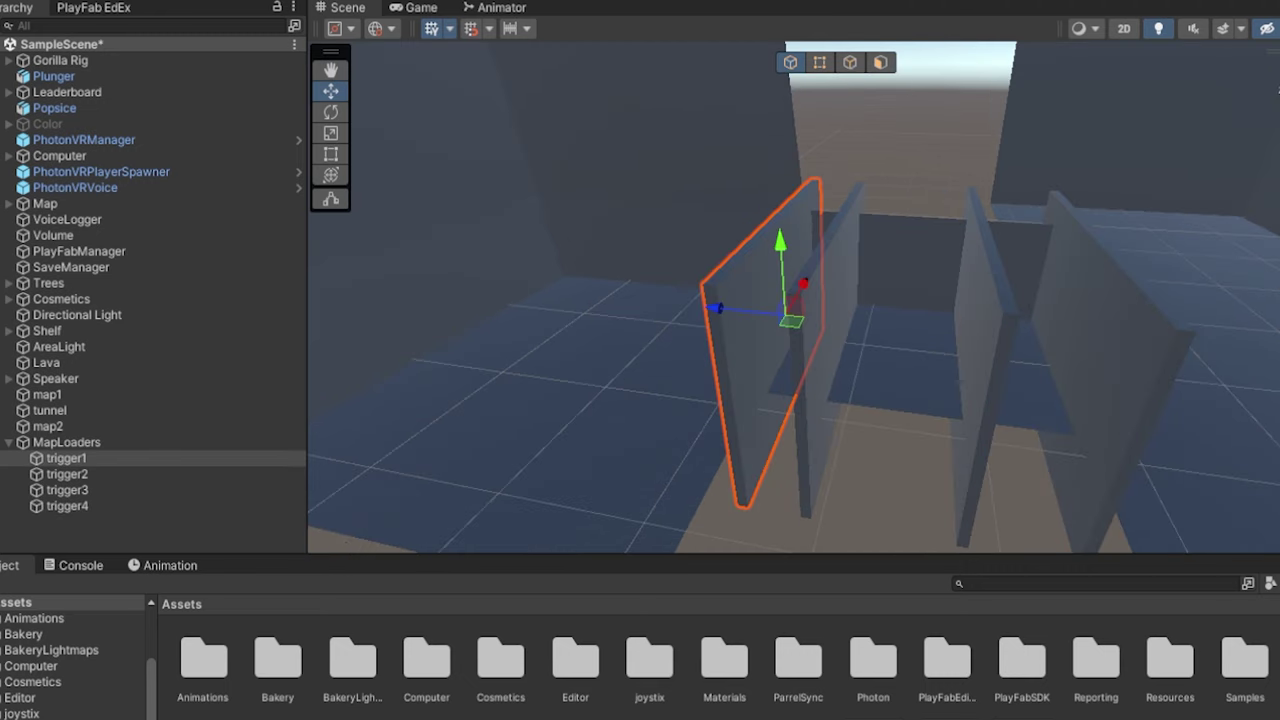
# Start a custom package import into the Assets folder
pyautogui.rightClick(607, 640)
pyautogui.moveTo(686, 545)
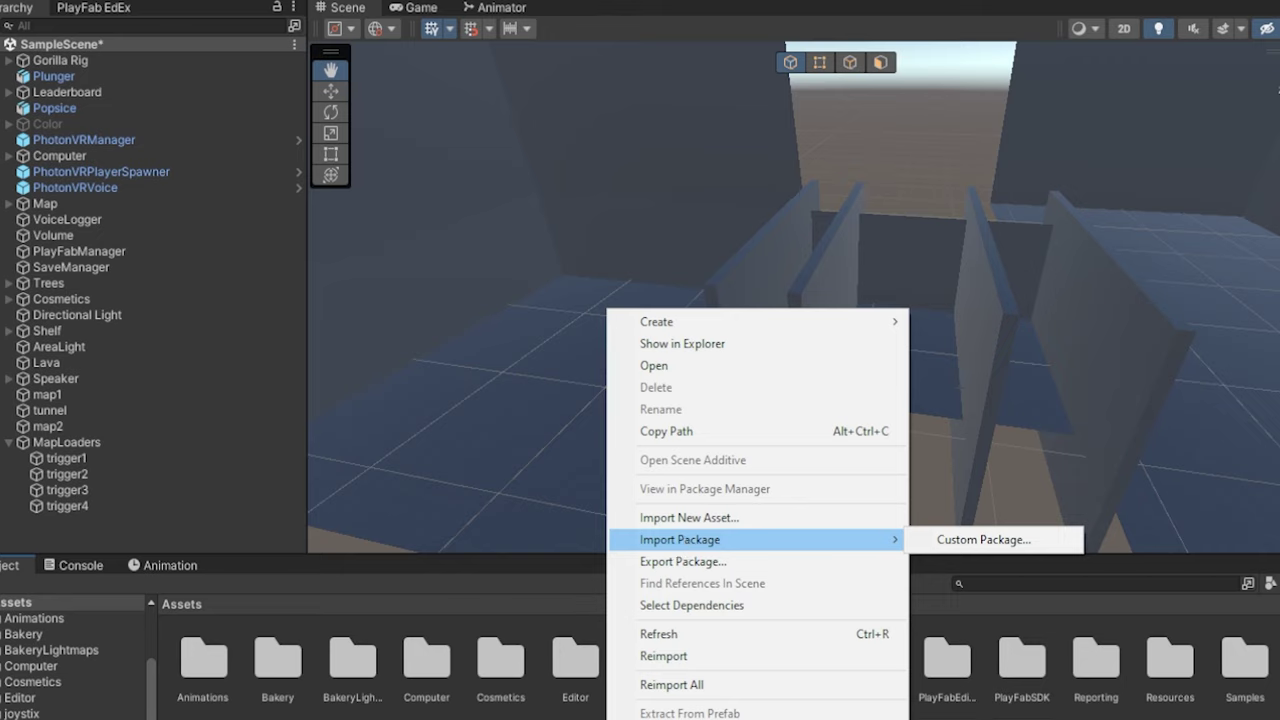
pyautogui.click(984, 540)
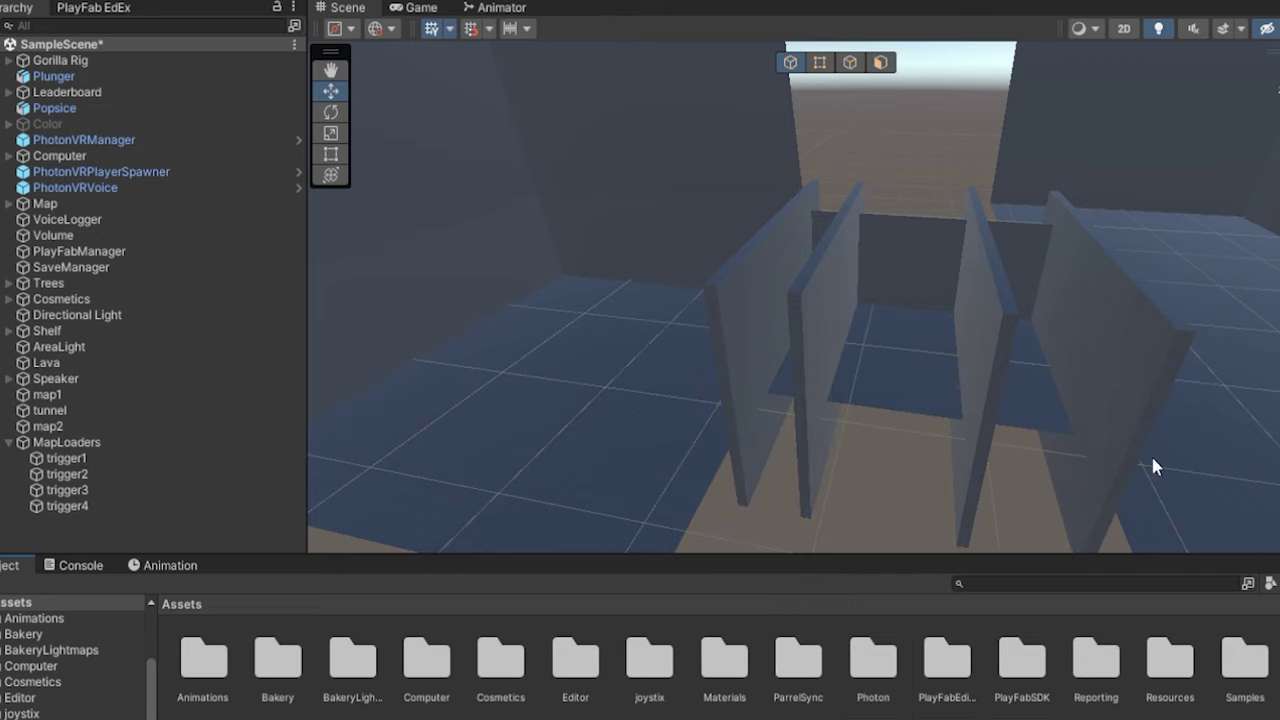
# Add the Enable script from the project's scripts folder to trigger1 and assign a game object to its Thing field
pyautogui.doubleClick(1279, 660)
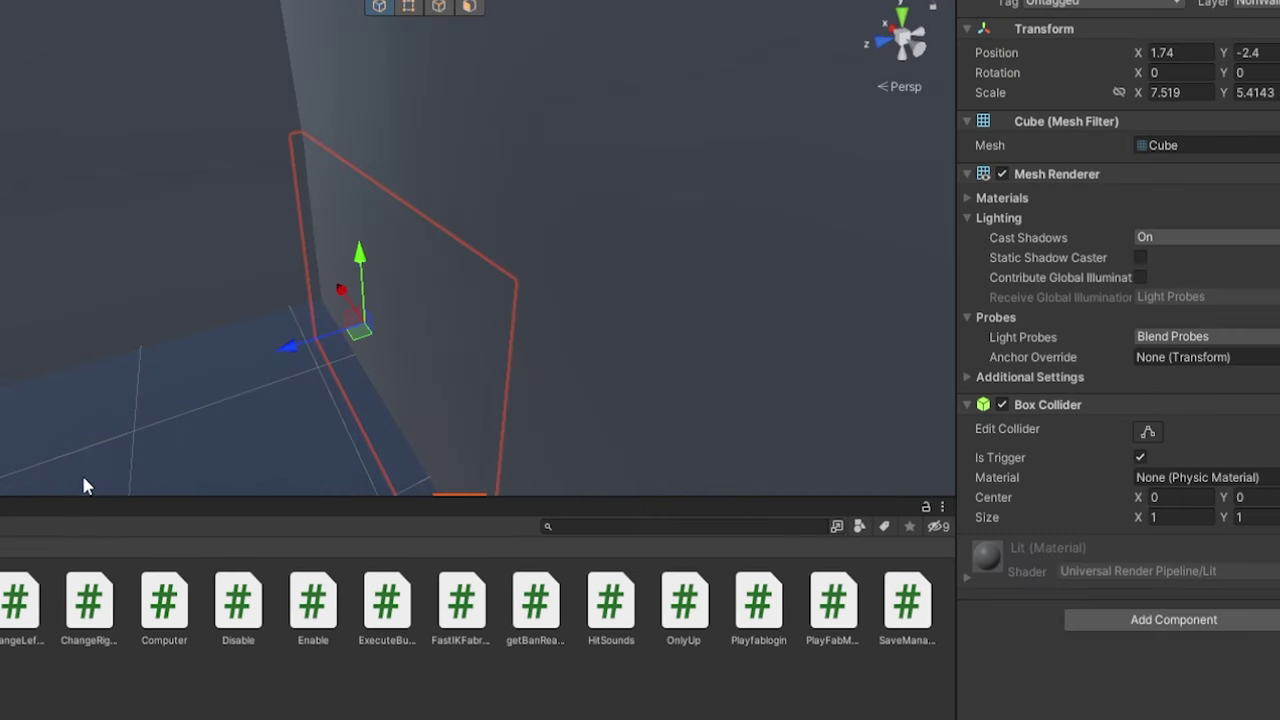
pyautogui.moveTo(313, 600); pyautogui.dragTo(1000, 680)
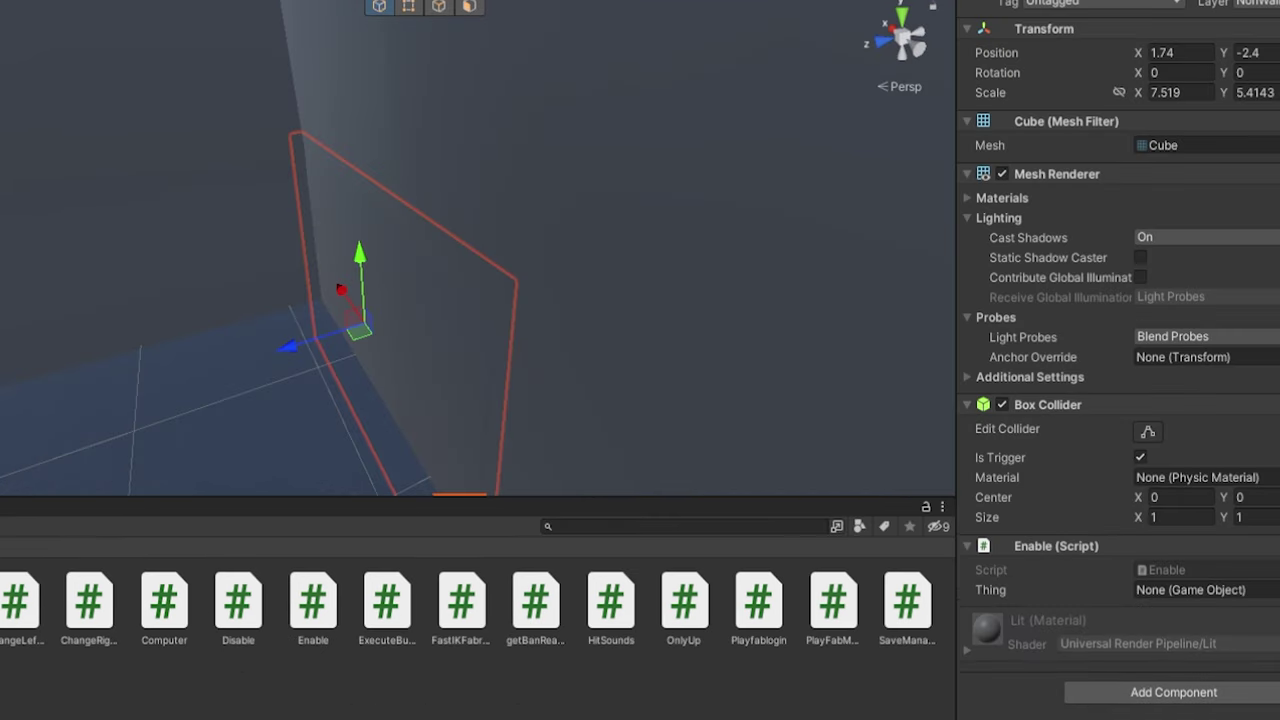
pyautogui.moveTo(1060, 554); pyautogui.dragTo(1160, 589)
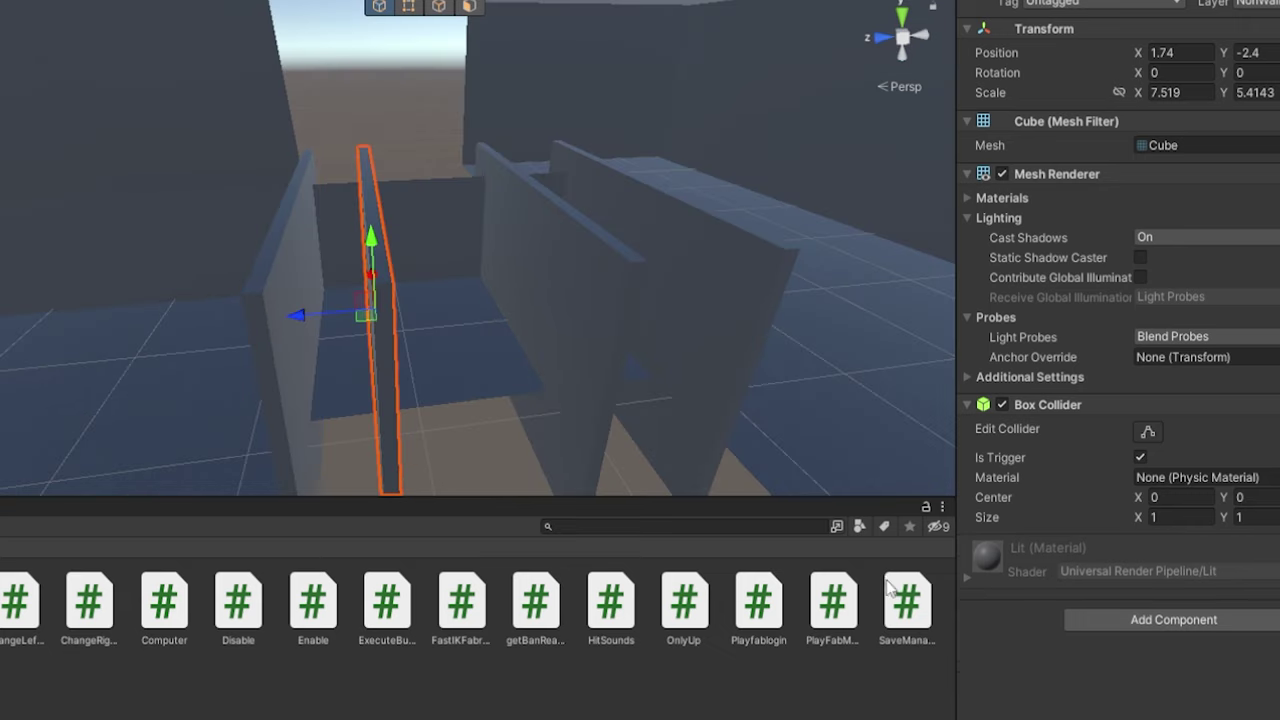
# Add the Disable script to trigger2 and trigger3 and Enable to trigger4, setting their Thing fields to map1, map2 and map2 respectively
pyautogui.moveTo(238, 600); pyautogui.dragTo(1130, 695)
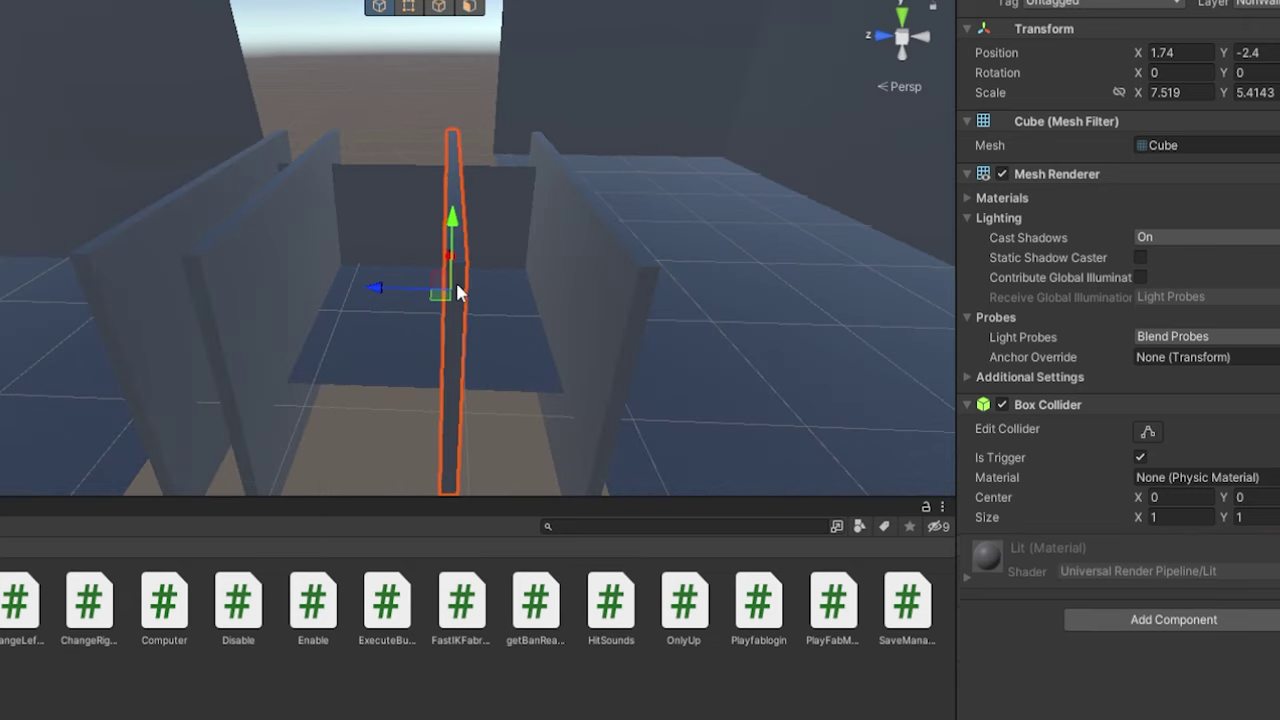
pyautogui.moveTo(238, 603); pyautogui.dragTo(1203, 715)
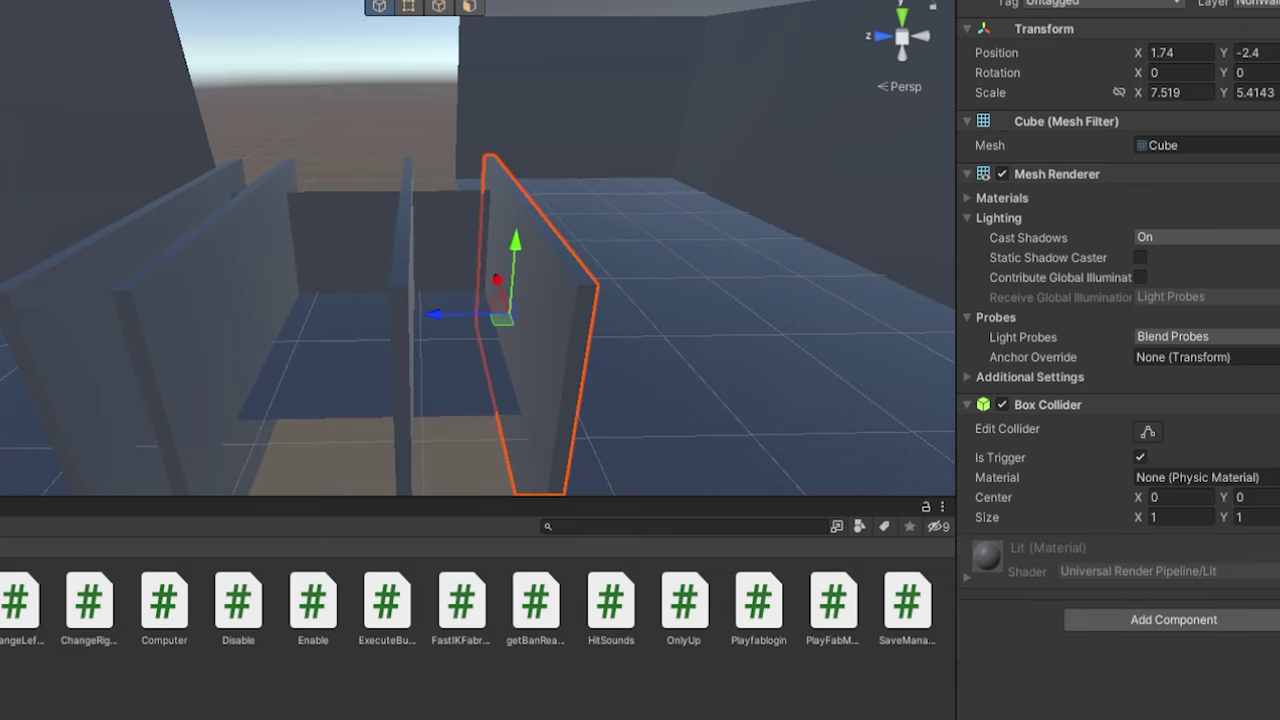
pyautogui.moveTo(313, 603); pyautogui.dragTo(1048, 688)
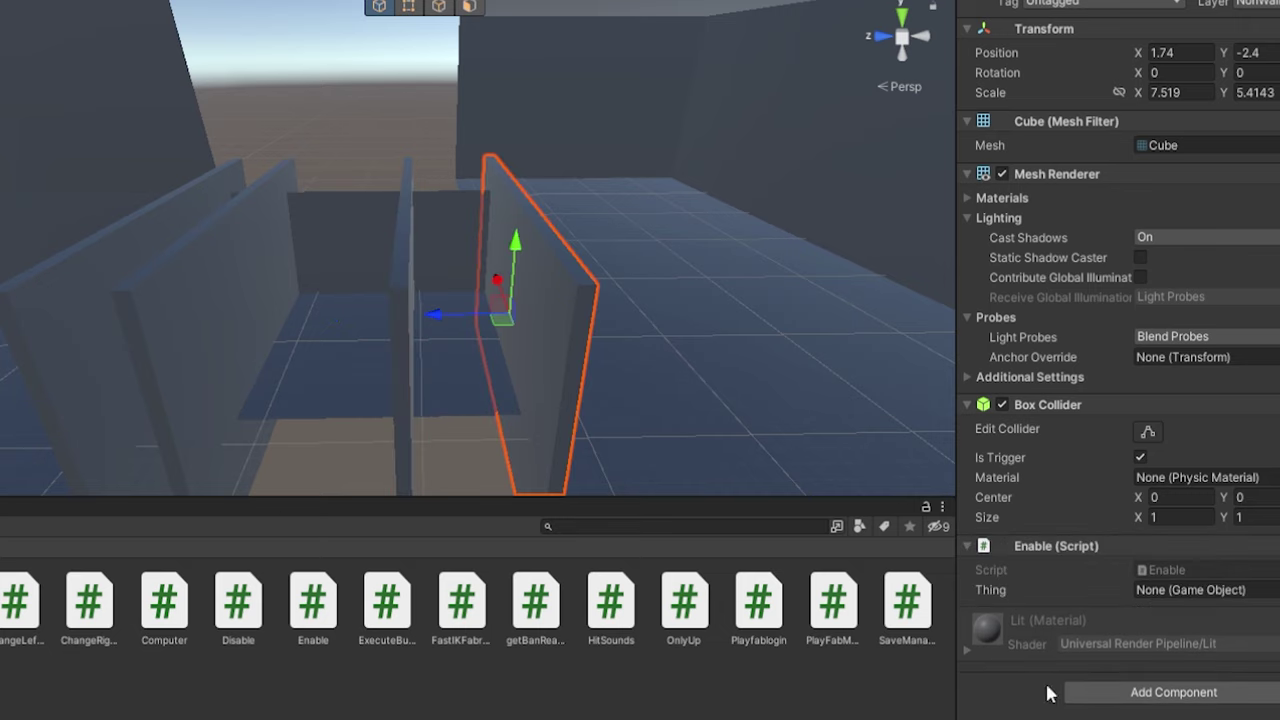
pyautogui.moveTo(2, 200); pyautogui.dragTo(1226, 596)
pyautogui.moveTo(1230, 603); pyautogui.dragTo(1230, 603)
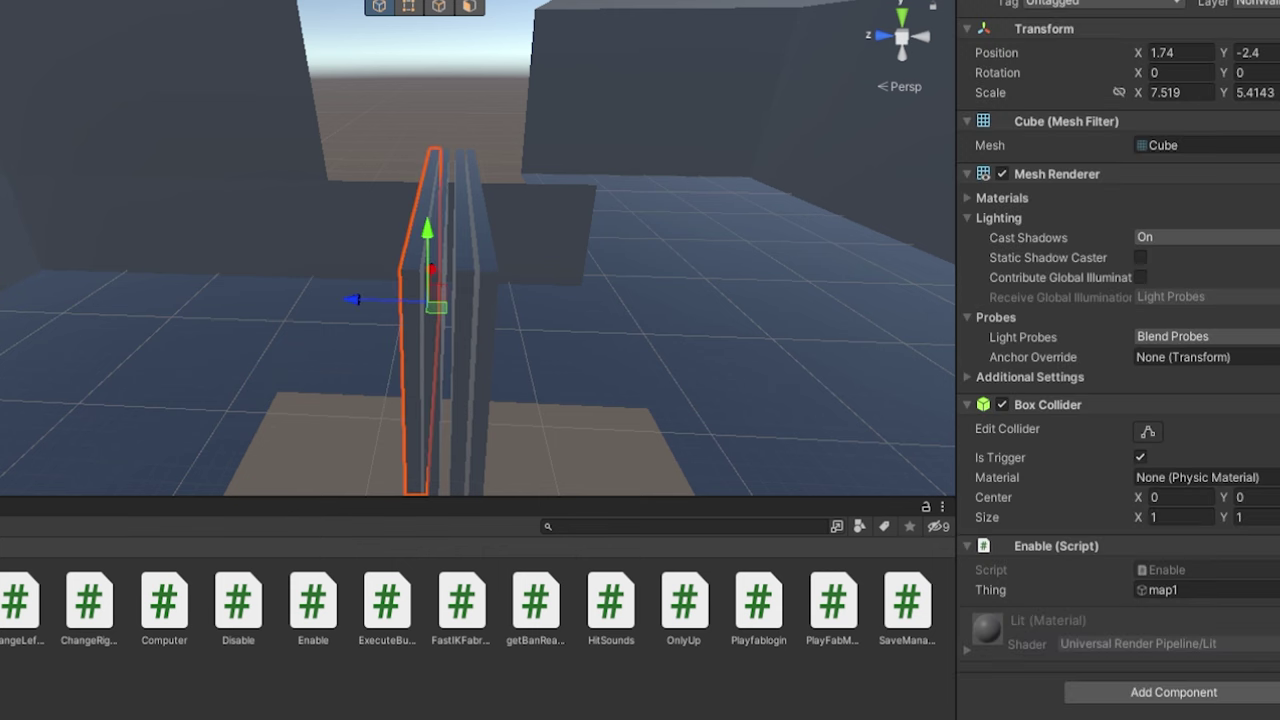
pyautogui.click(433, 350)
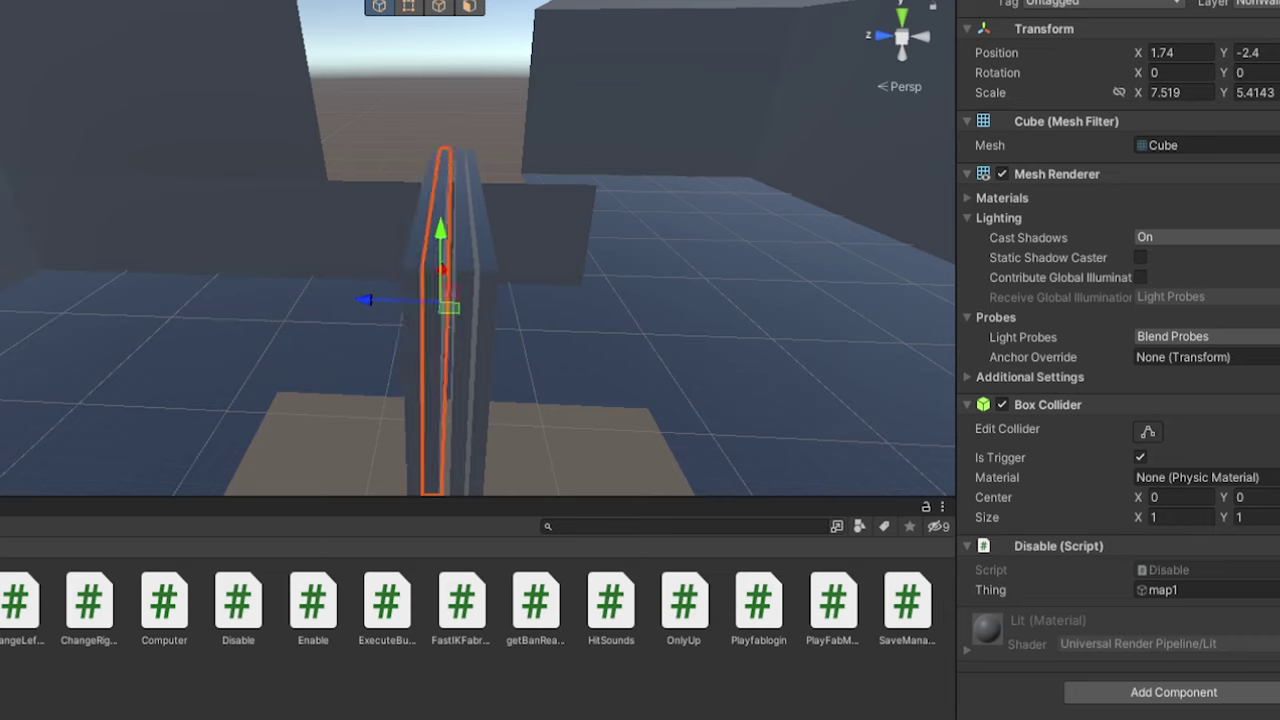
pyautogui.click(462, 350)
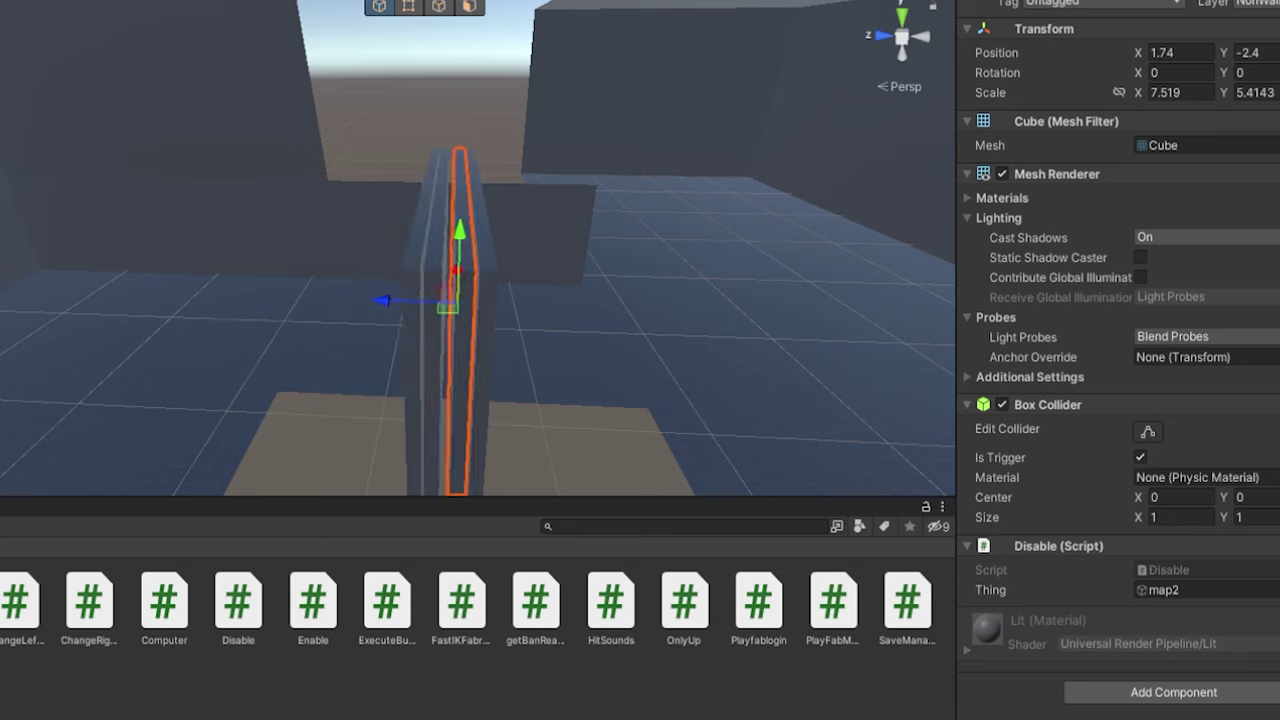
pyautogui.click(484, 350)
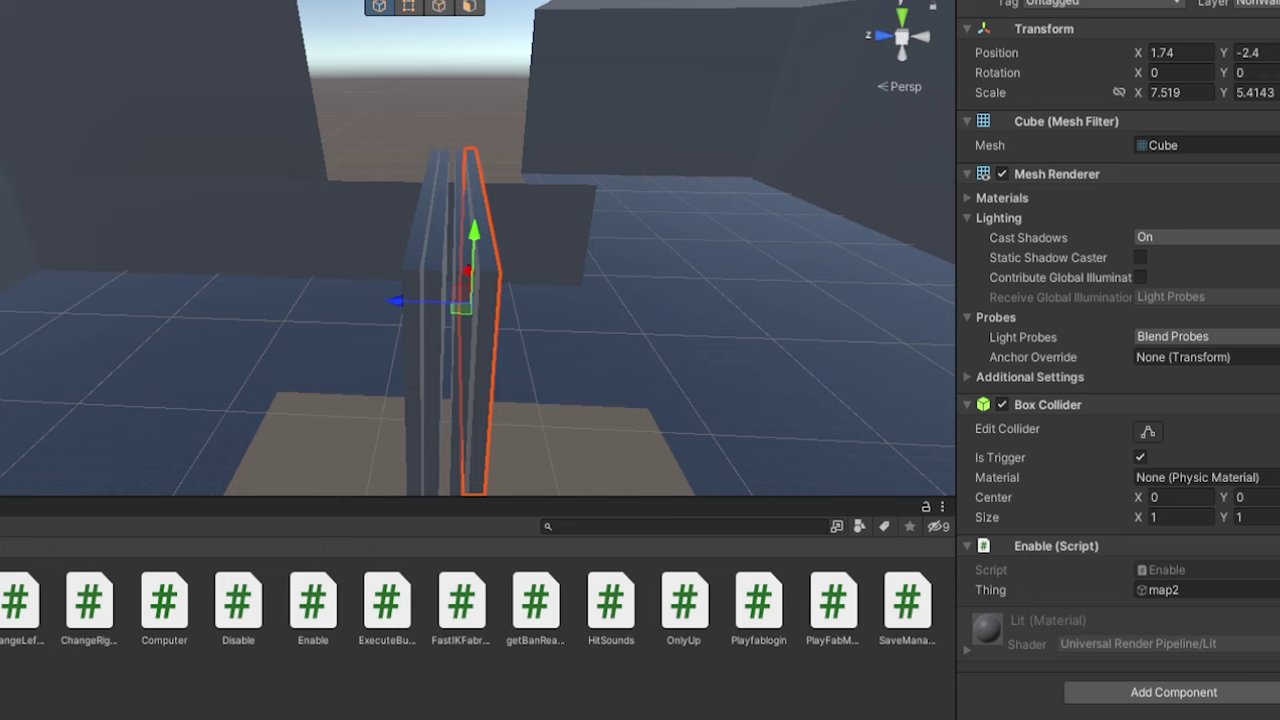
# Deactivate the map object on the far side of the tunnel triggers
pyautogui.click(425, 120)
pyautogui.moveTo(408, 306); pyautogui.dragTo(600, 315, button='right')
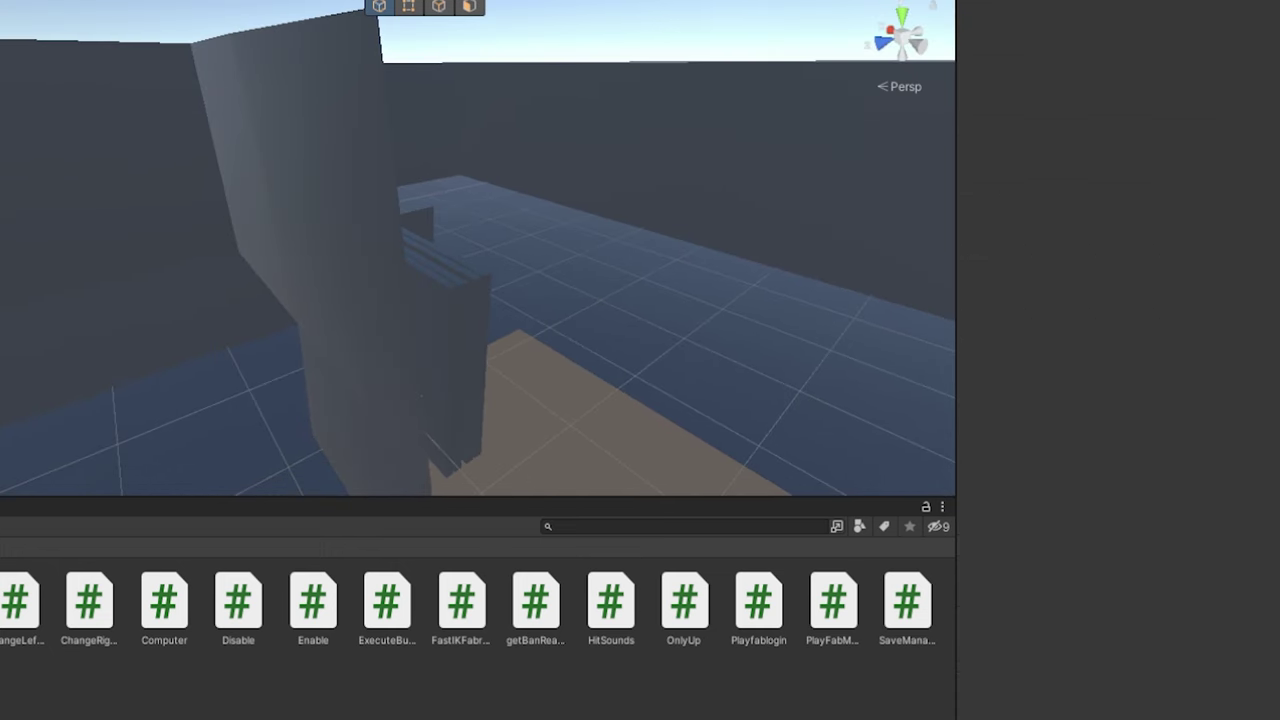
pyautogui.click(745, 110)
pyautogui.click(991, 46)
pyautogui.click(730, 697)
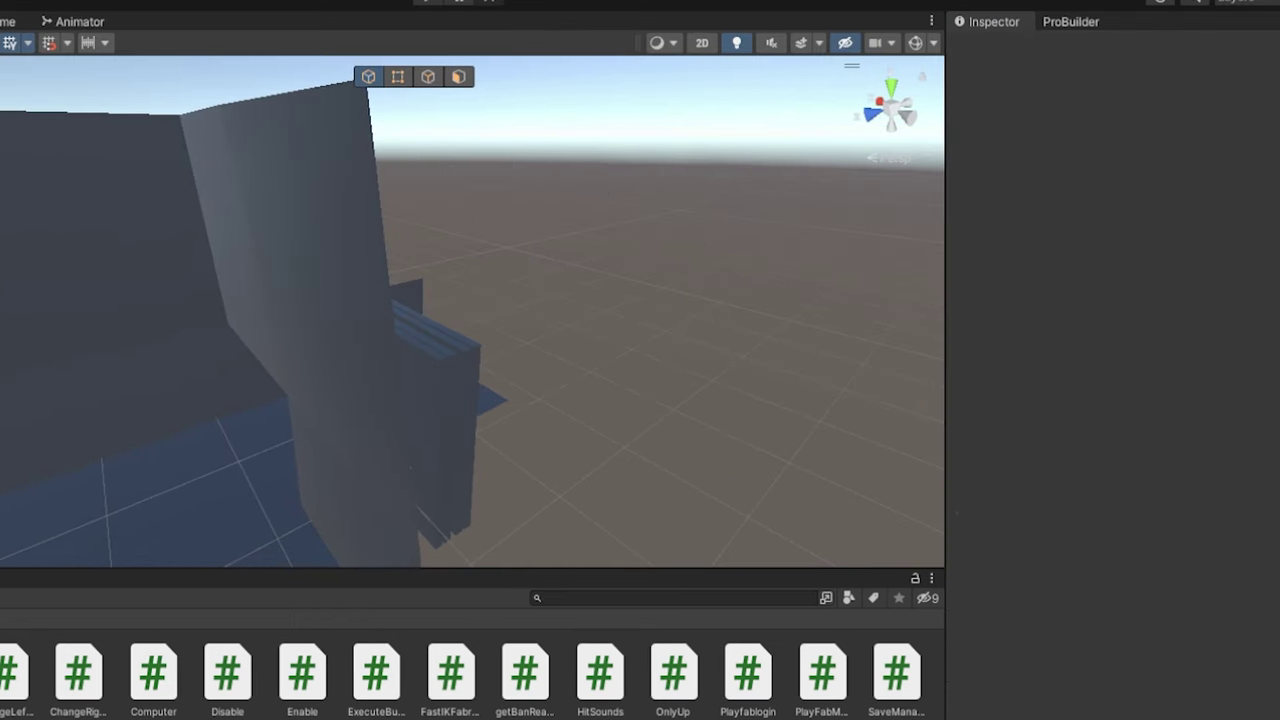
# Select all four tunnel triggers together and turn off their Mesh Renderer
pyautogui.moveTo(329, 254); pyautogui.dragTo(330, 300, button='right')
pyautogui.click(129, 299)
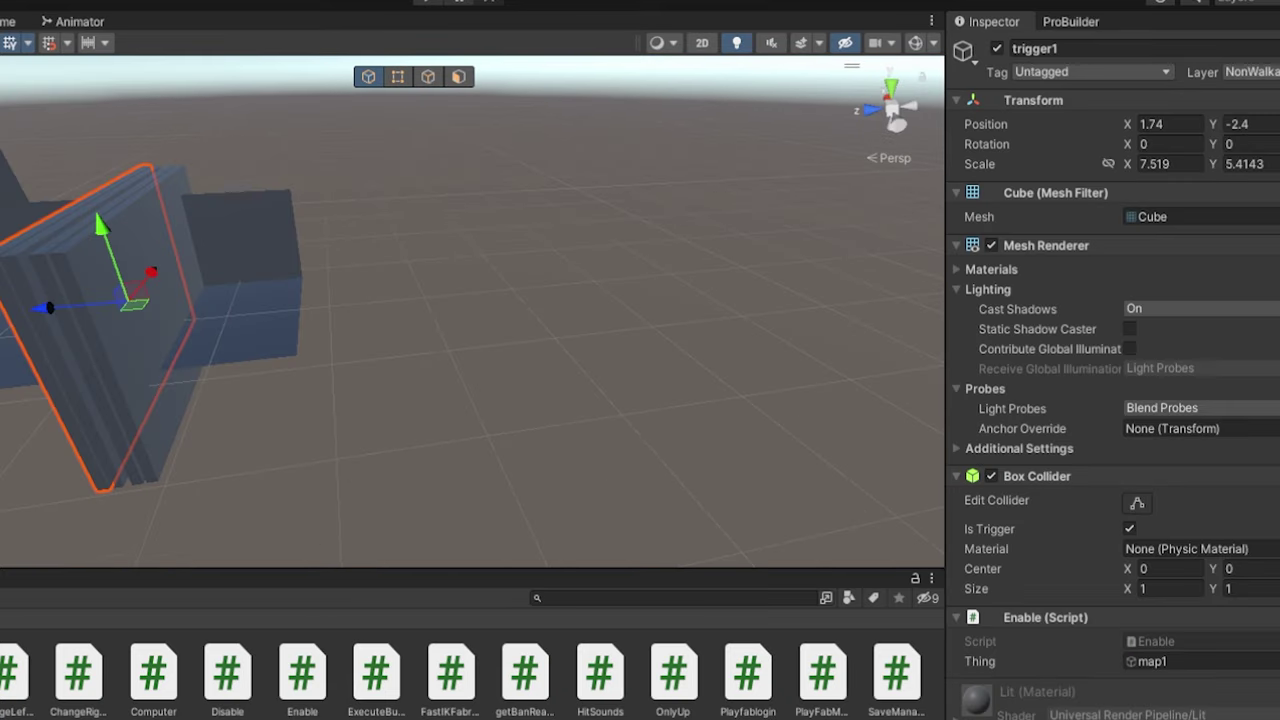
pyautogui.keyDown('shift'); pyautogui.click(60, 300); pyautogui.keyUp('shift')
pyautogui.moveTo(660, 335); pyautogui.dragTo(599, 341, button='right')
pyautogui.keyDown('alt'); pyautogui.moveTo(598, 340); pyautogui.dragTo(831, 294); pyautogui.keyUp('alt')
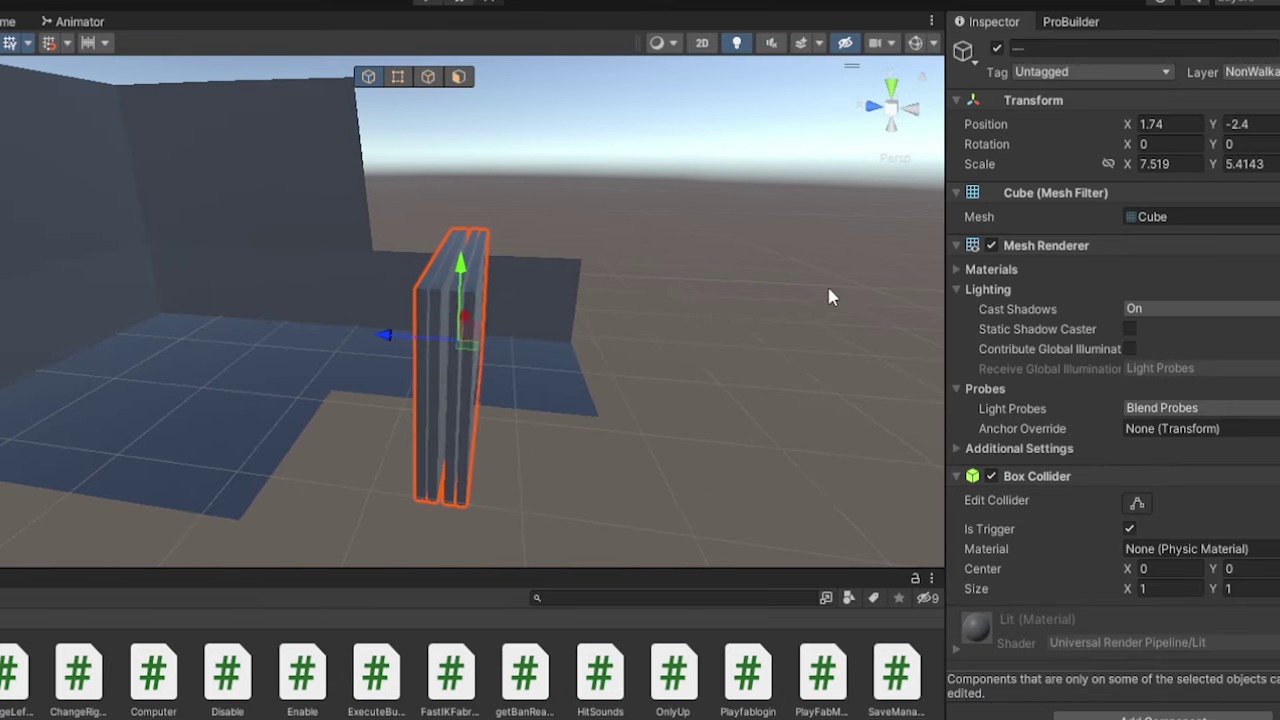
pyautogui.click(991, 245)
pyautogui.click(745, 330)
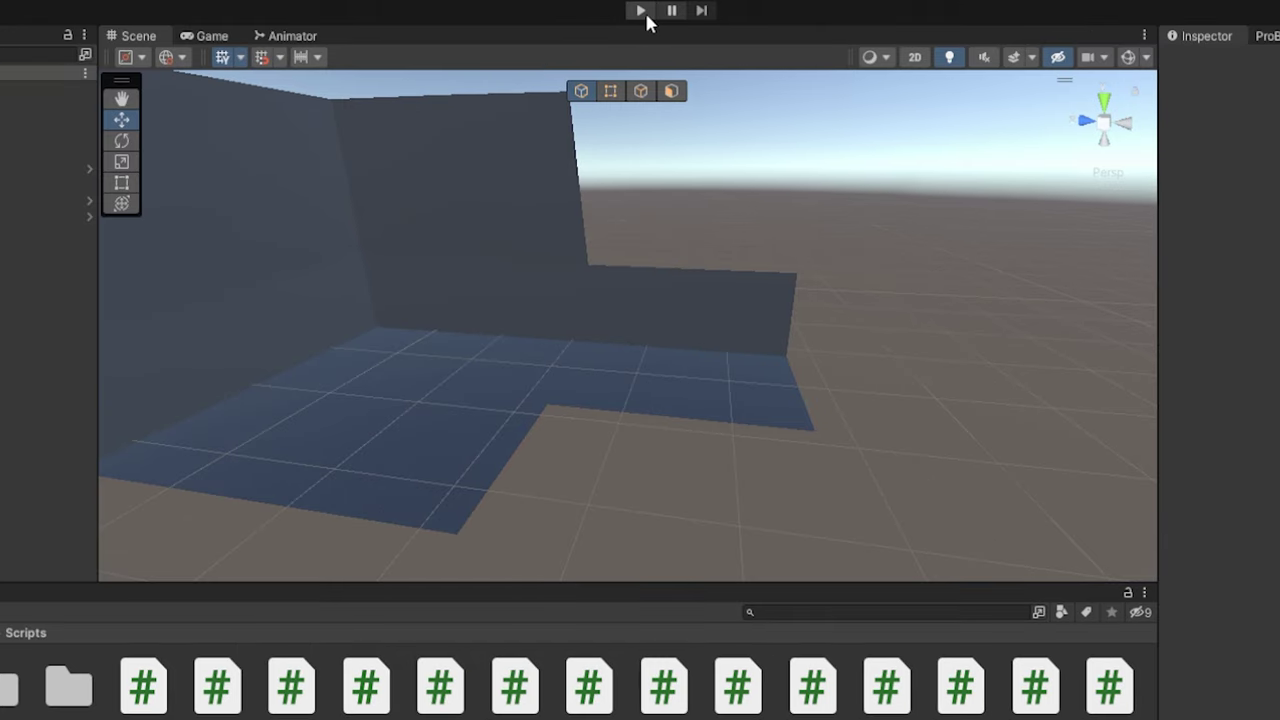
# Test the map loading in Play mode by moving the Gorilla Rig through the tunnel triggers, then stop playback
pyautogui.click(646, 14)
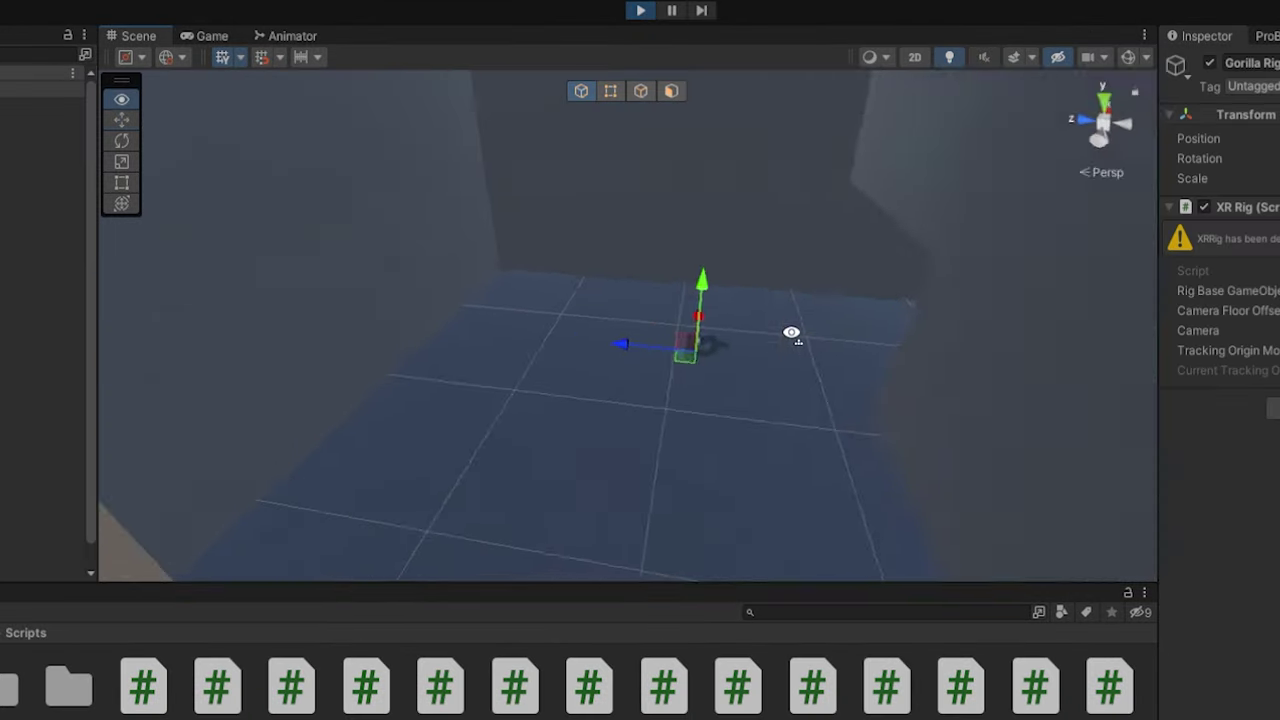
pyautogui.press('s')
pyautogui.moveTo(791, 334); pyautogui.dragTo(777, 334, button='right')
pyautogui.press('w')
pyautogui.moveTo(374, 356)
pyautogui.mouseDown()
pyautogui.moveTo(489, 344)
pyautogui.moveTo(563, 372)
pyautogui.moveTo(835, 383)
pyautogui.moveTo(656, 359)
pyautogui.moveTo(610, 370)
pyautogui.moveTo(382, 362)
pyautogui.mouseUp()
pyautogui.click(641, 10)
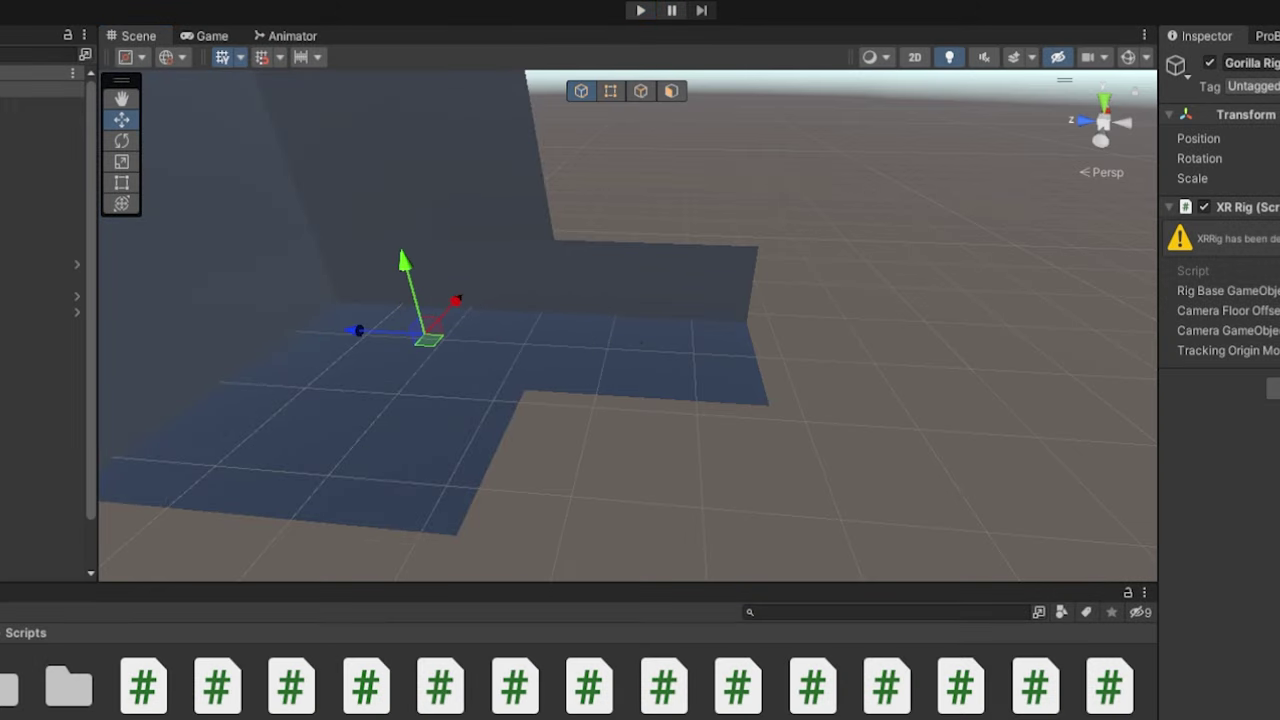